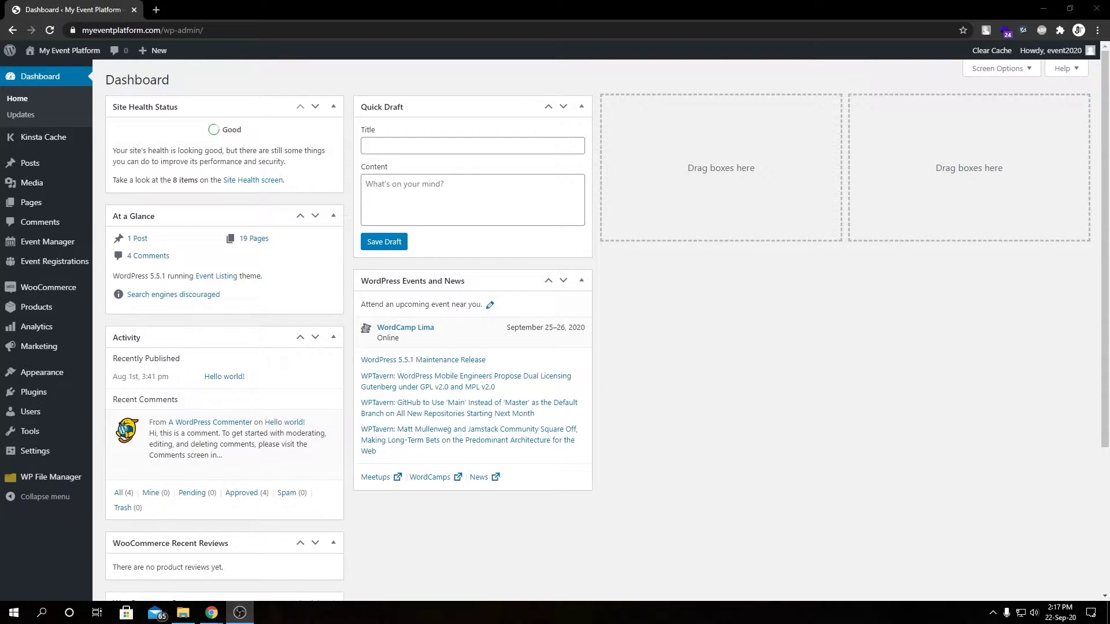
- Add a new product titled 'Premium Ticket' with description 'Premium tickets for top tier users'
left_click(828, 449)
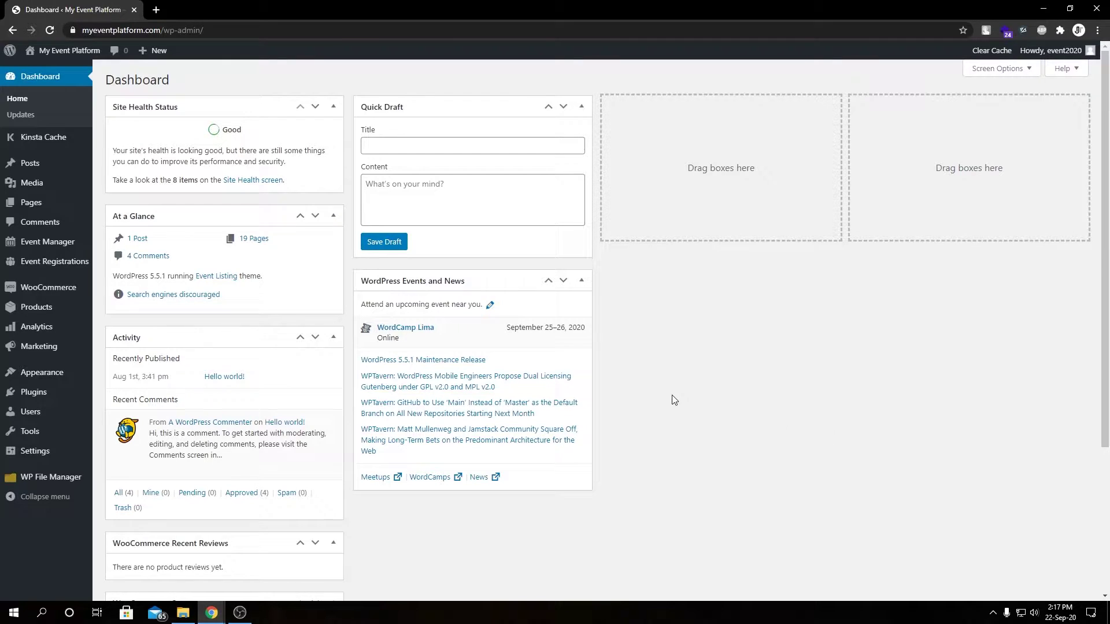
mouse_move(48, 313)
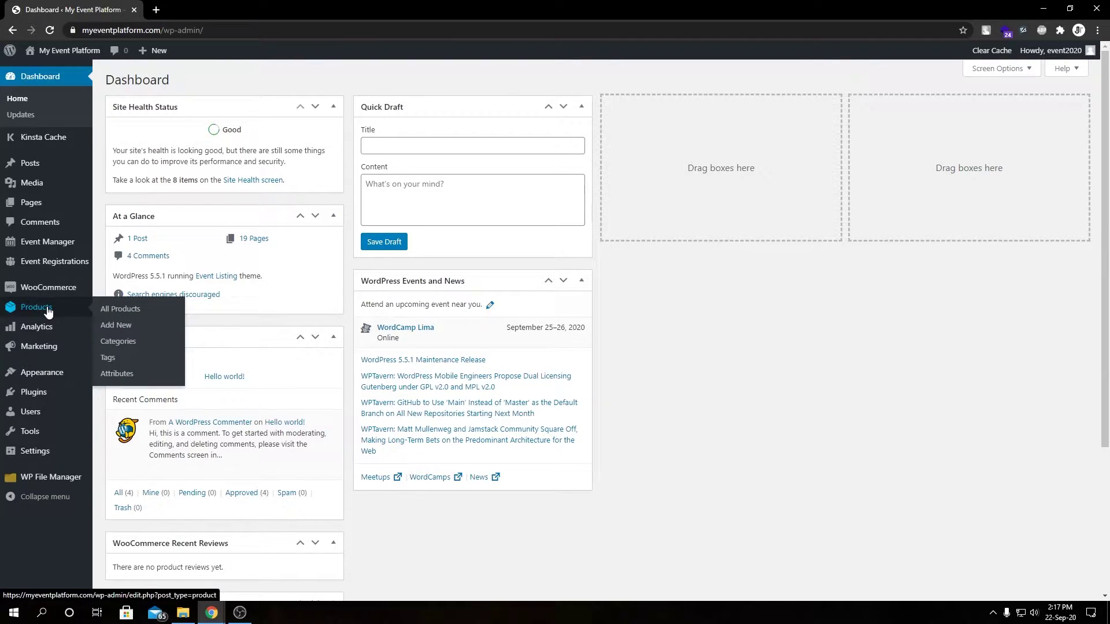
left_click(129, 326)
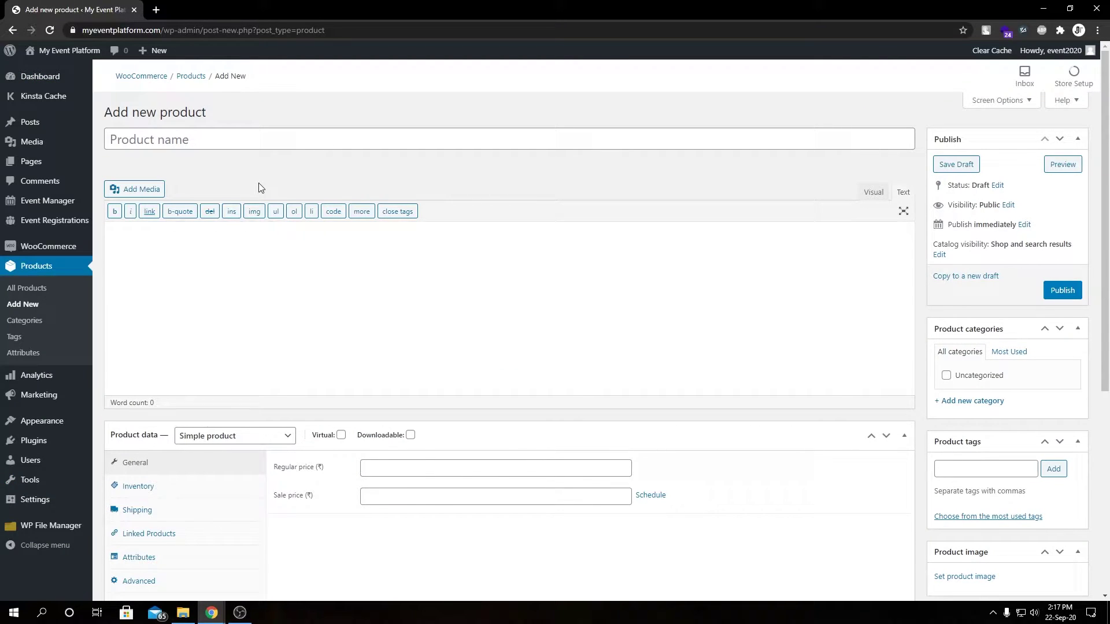
left_click(250, 134)
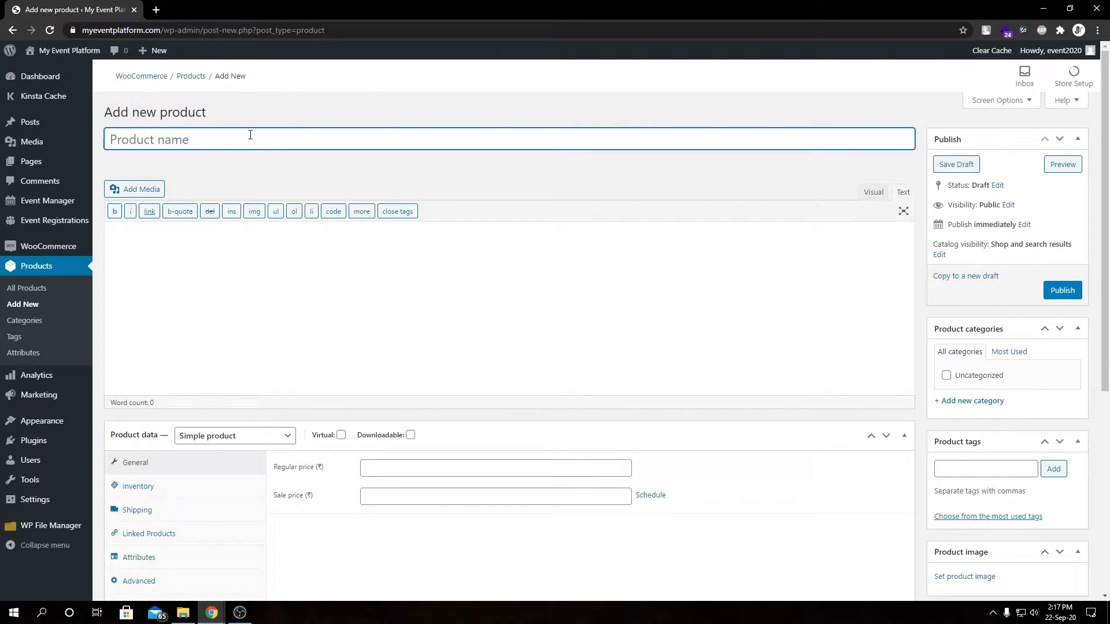
type("Premium Ticket")
left_click(243, 315)
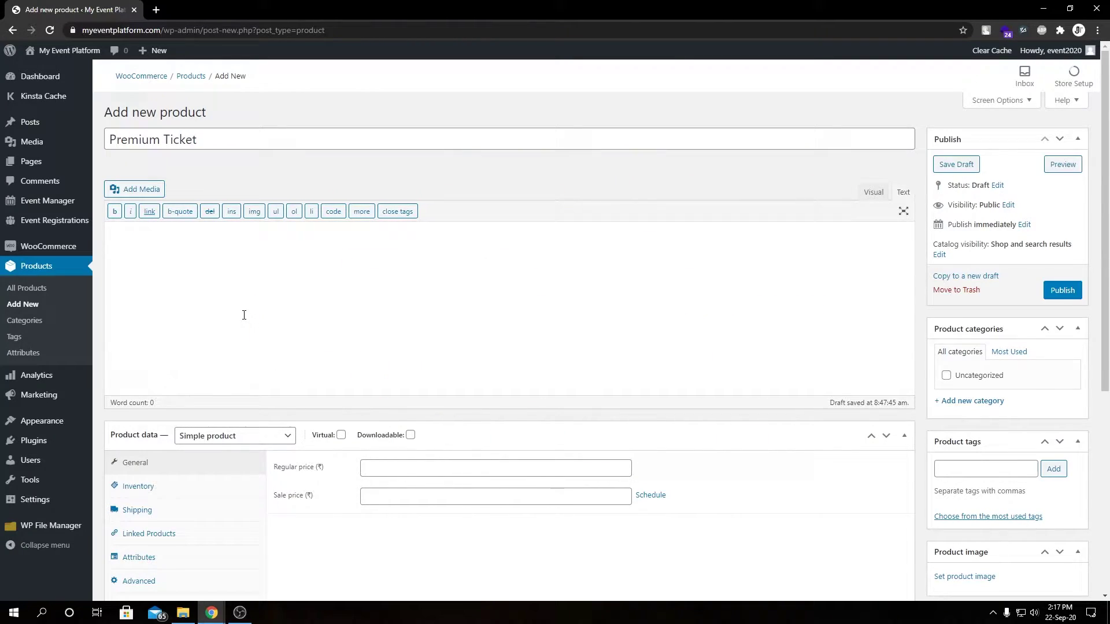
type("Premium tickets for top tier users")
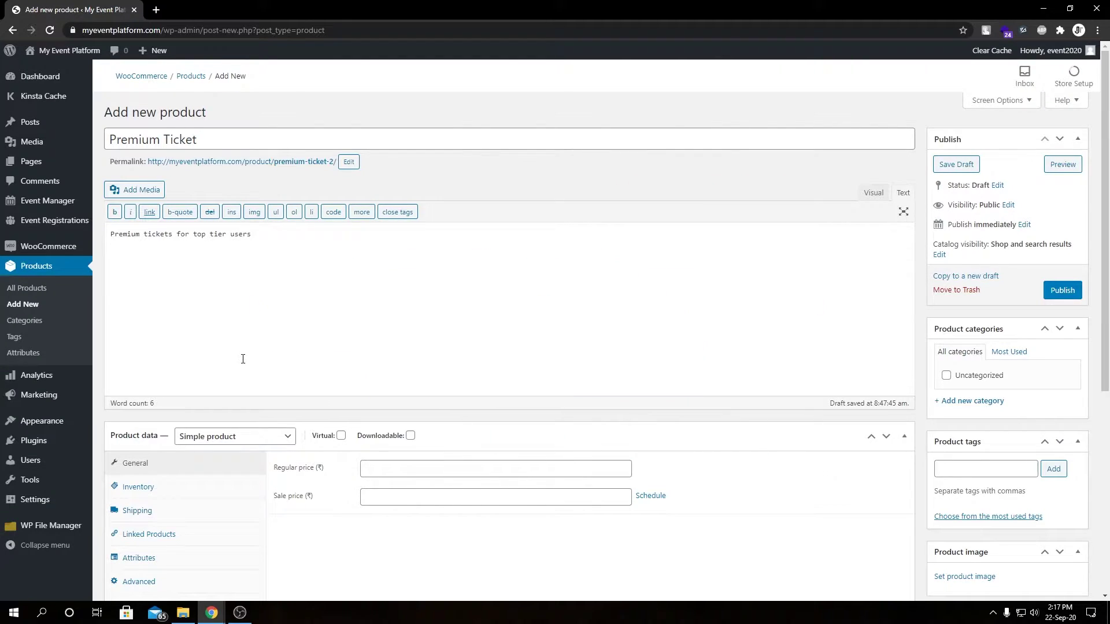
- Change the product data type to Event Ticket
scroll(243, 359, "down", 2)
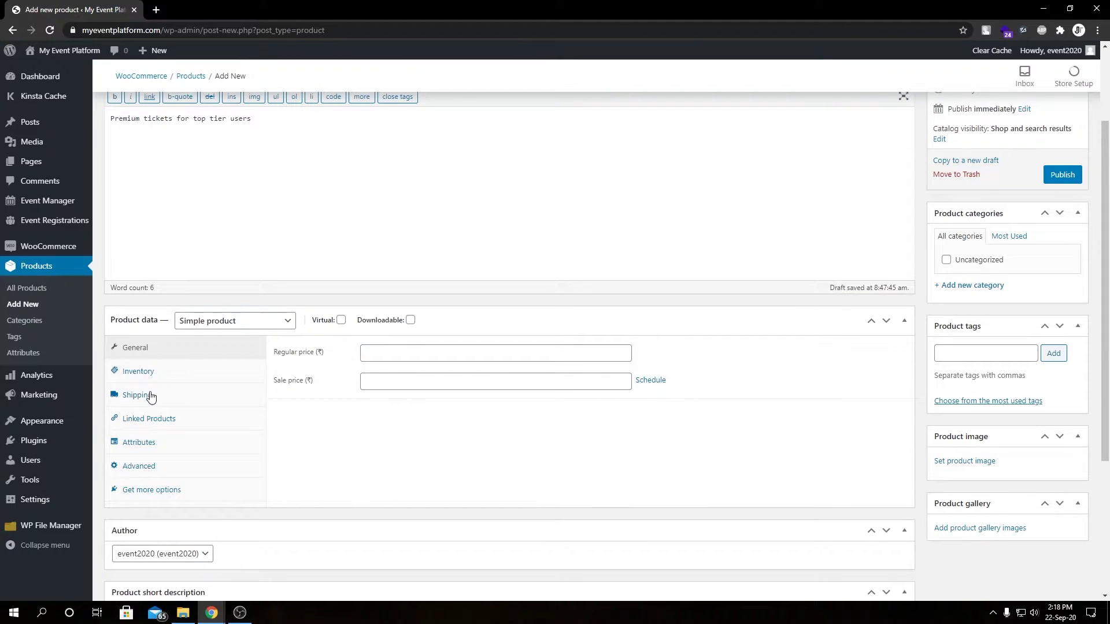
left_click(233, 327)
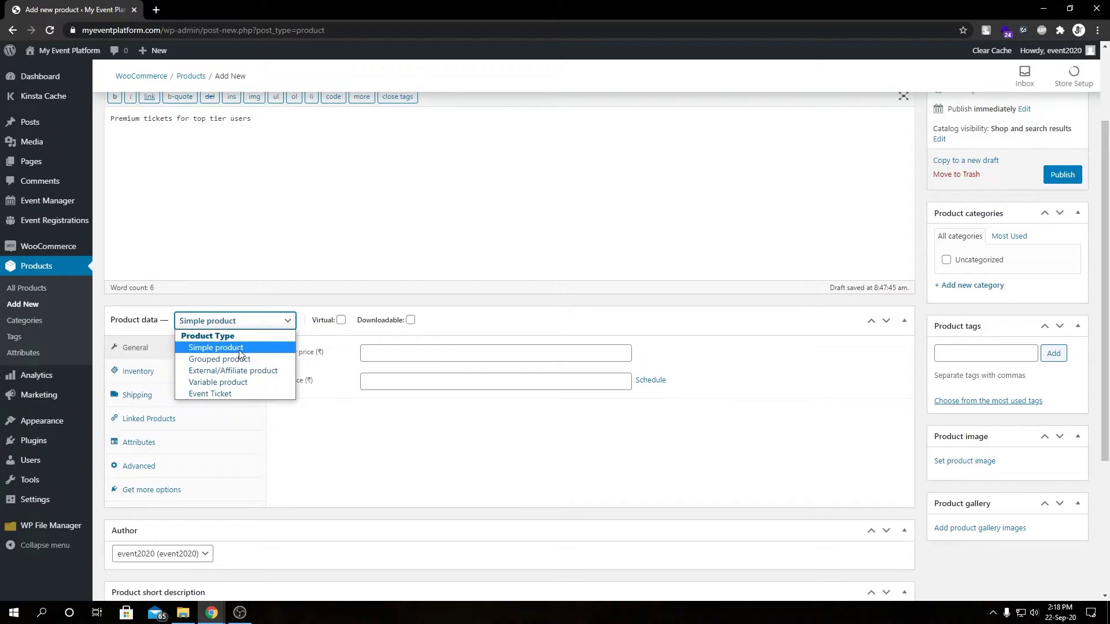
left_click(230, 395)
scroll(303, 407, "down", 1)
scroll(304, 406, "down", 1)
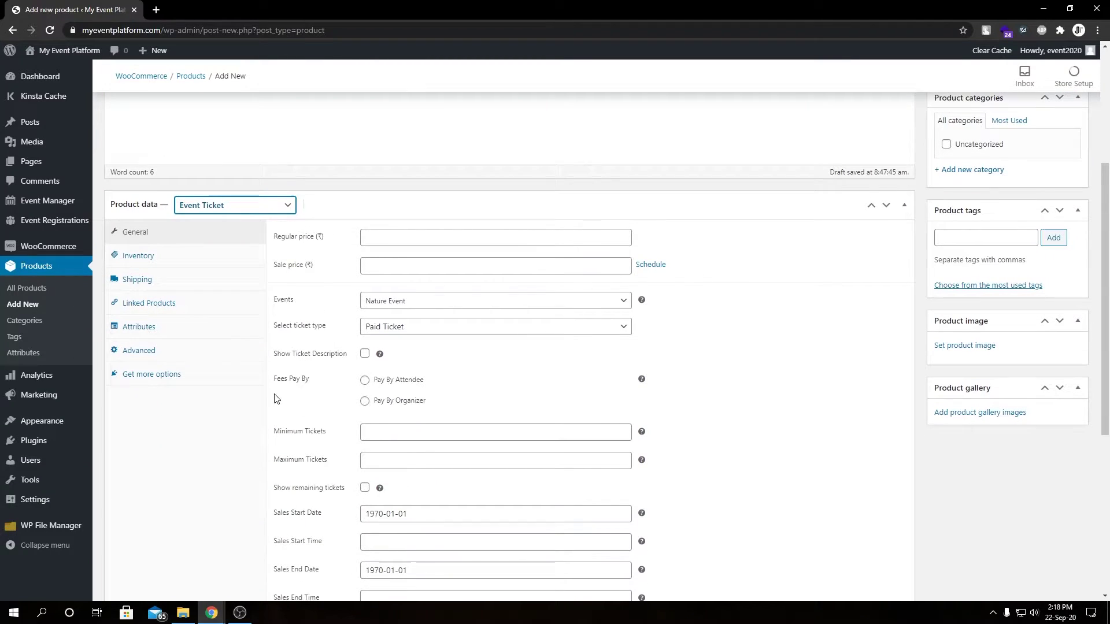
scroll(734, 445, "down", 2)
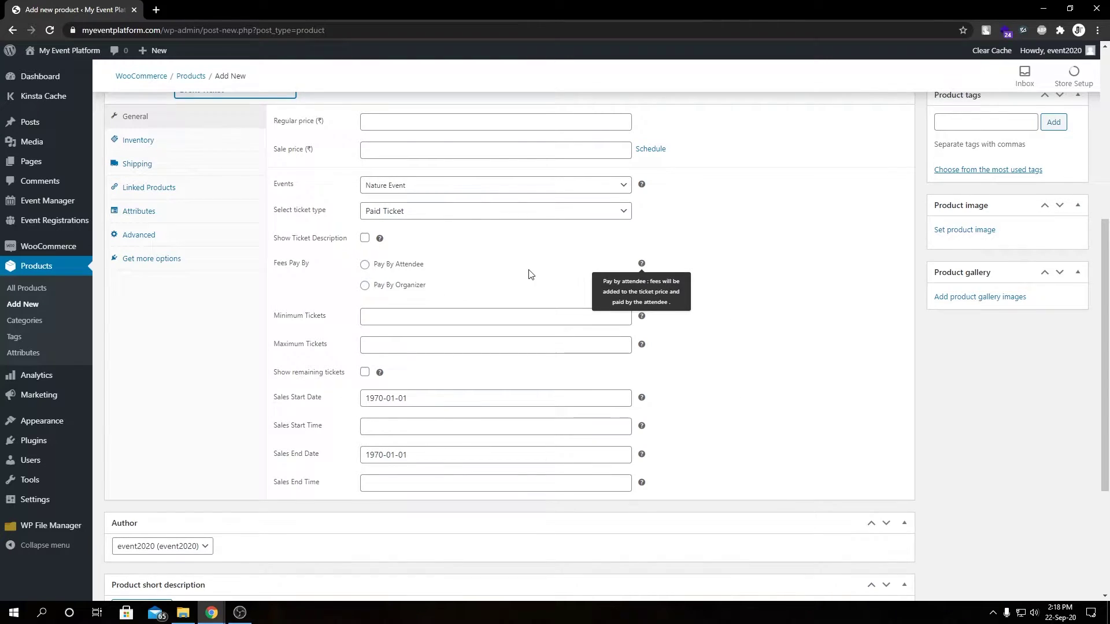
scroll(376, 244, "up", 2)
- Link the ticket to Nature Event as a Paid Ticket, leaving sale price empty
left_click(375, 239)
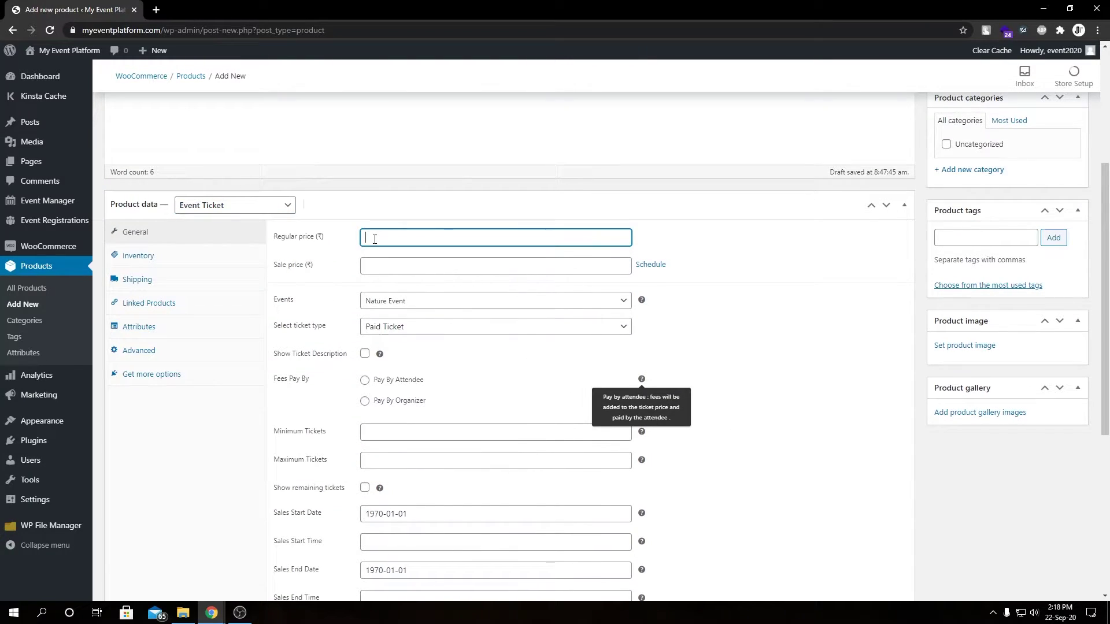
left_click(414, 268)
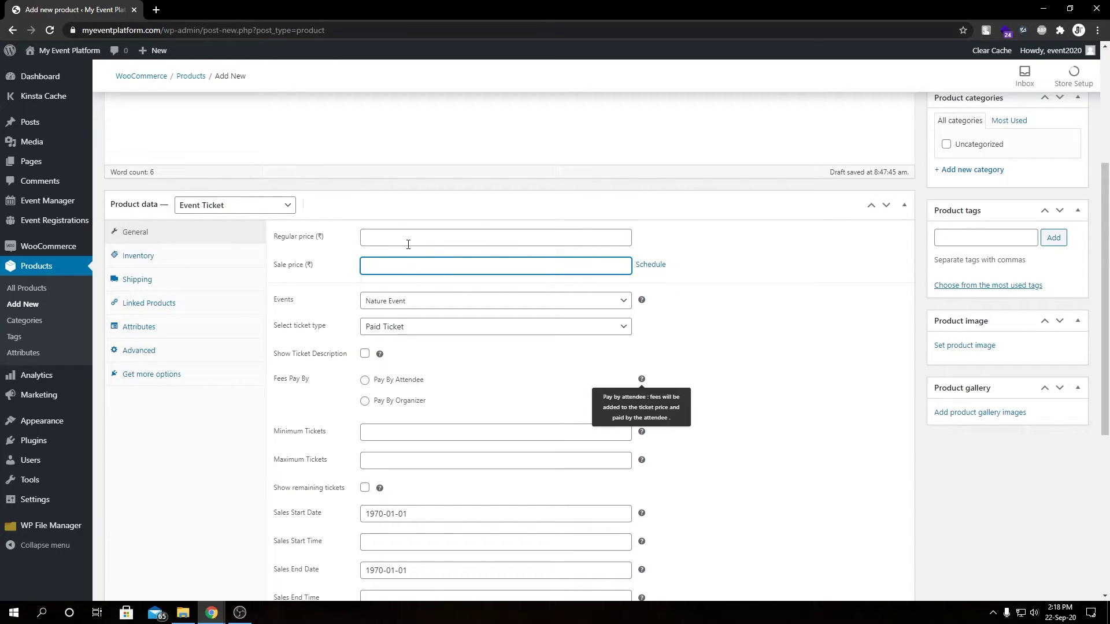
left_click(406, 241)
left_click(405, 264)
left_click(668, 278)
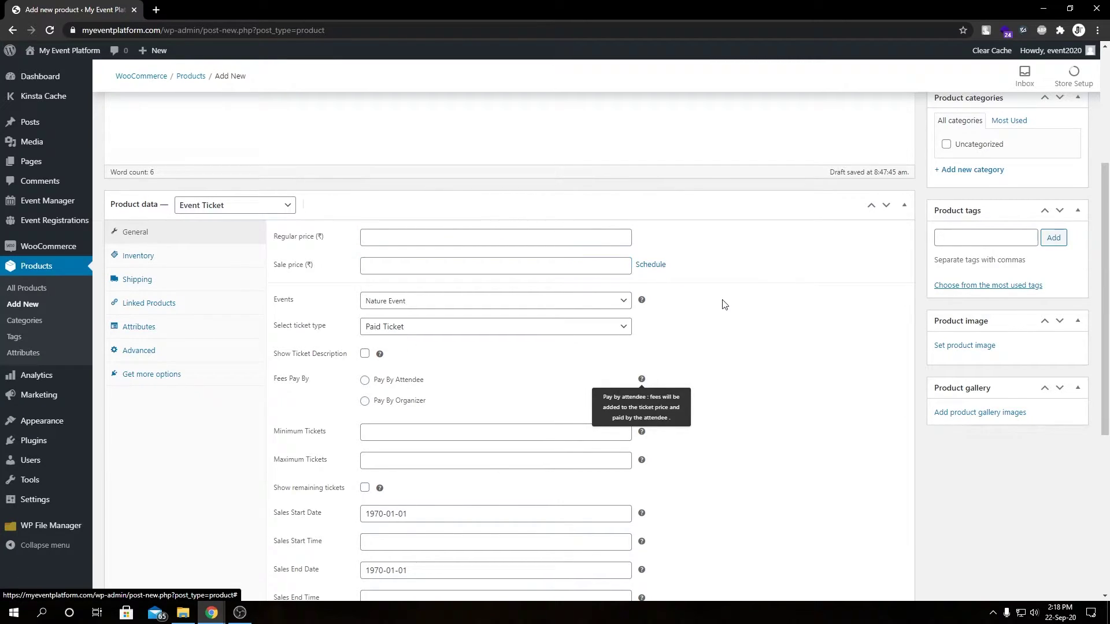
left_click(399, 303)
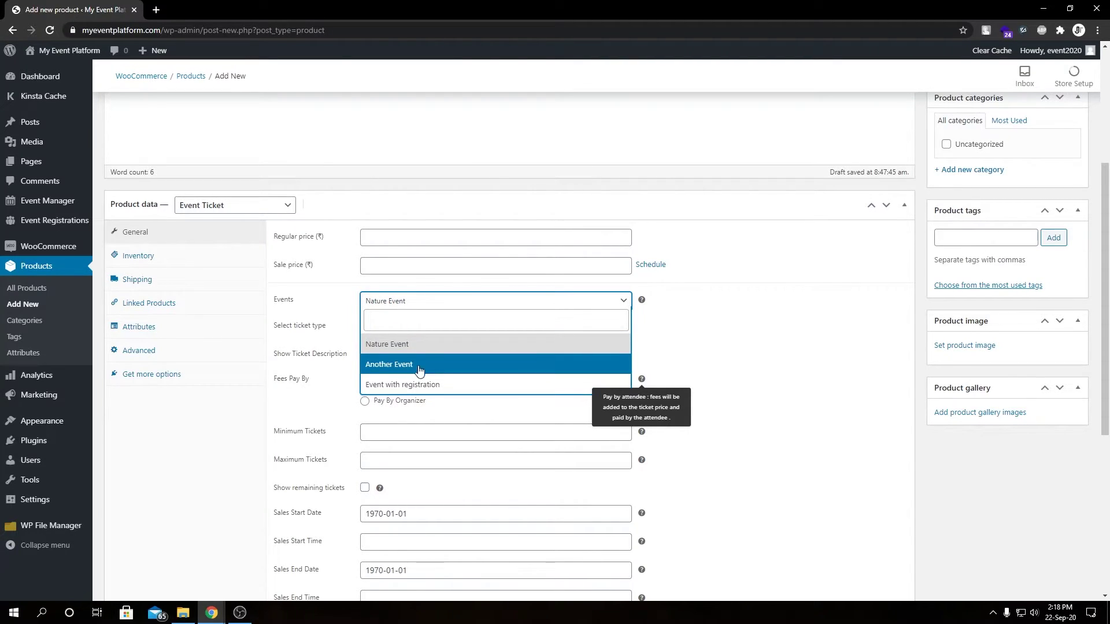
left_click(339, 345)
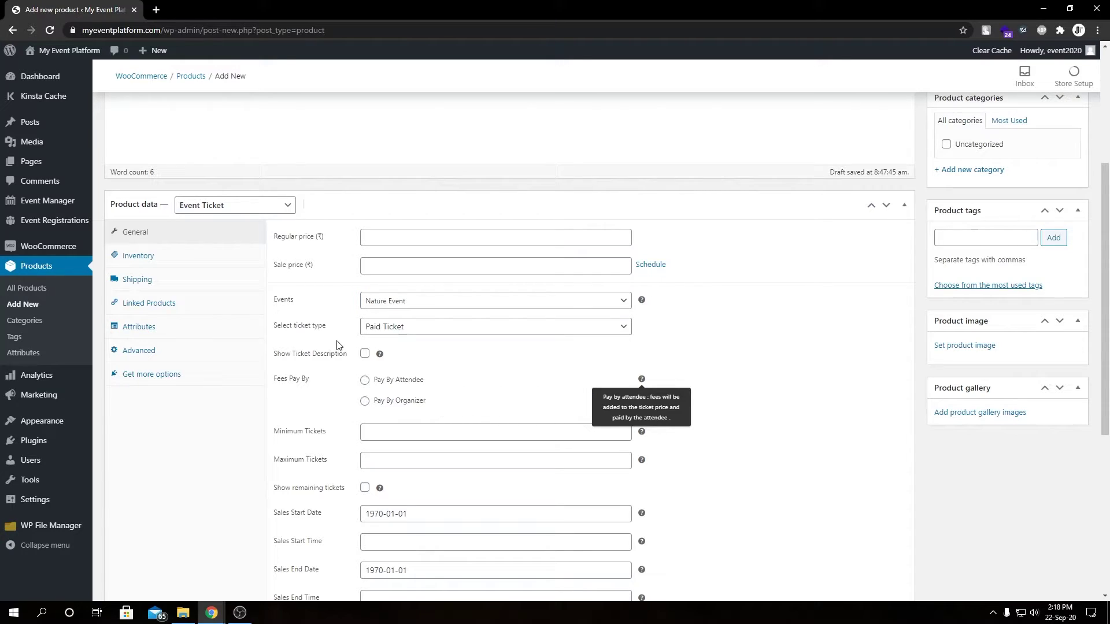
left_click(394, 334)
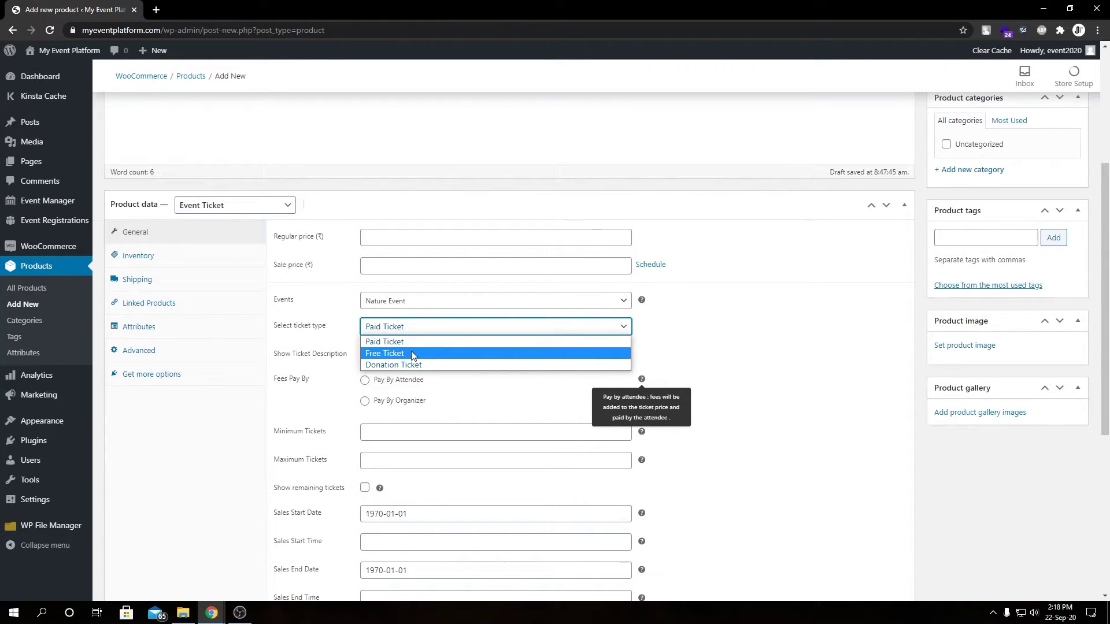
left_click(359, 373)
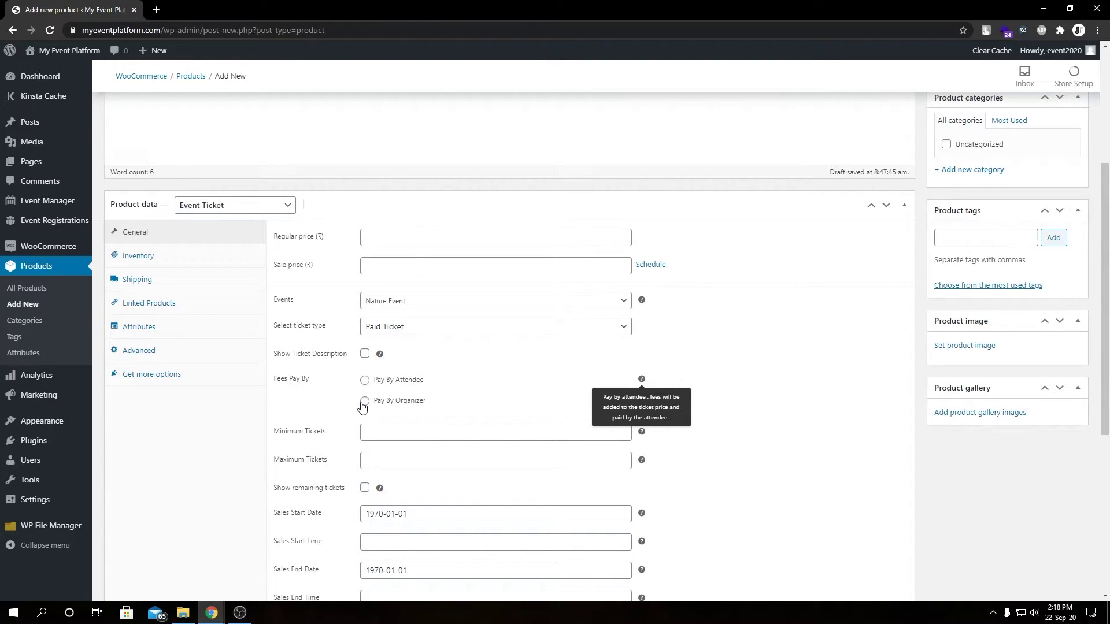
- Look over the sales start and end date and time pickers
scroll(361, 426, "down", 1)
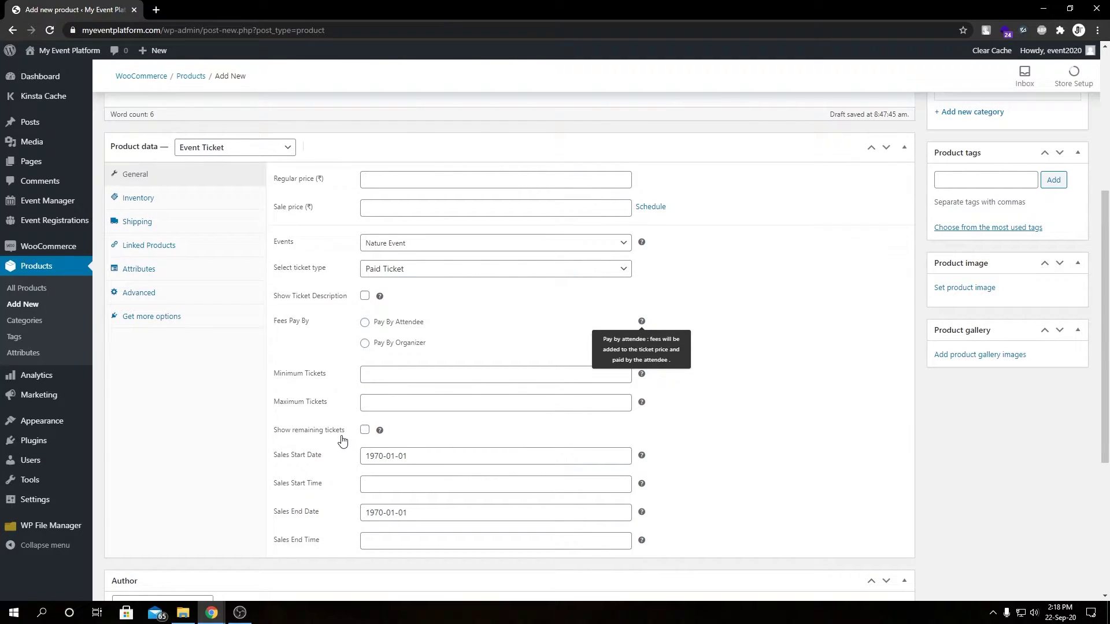
scroll(343, 441, "down", 1)
left_click(441, 398)
left_click(566, 433)
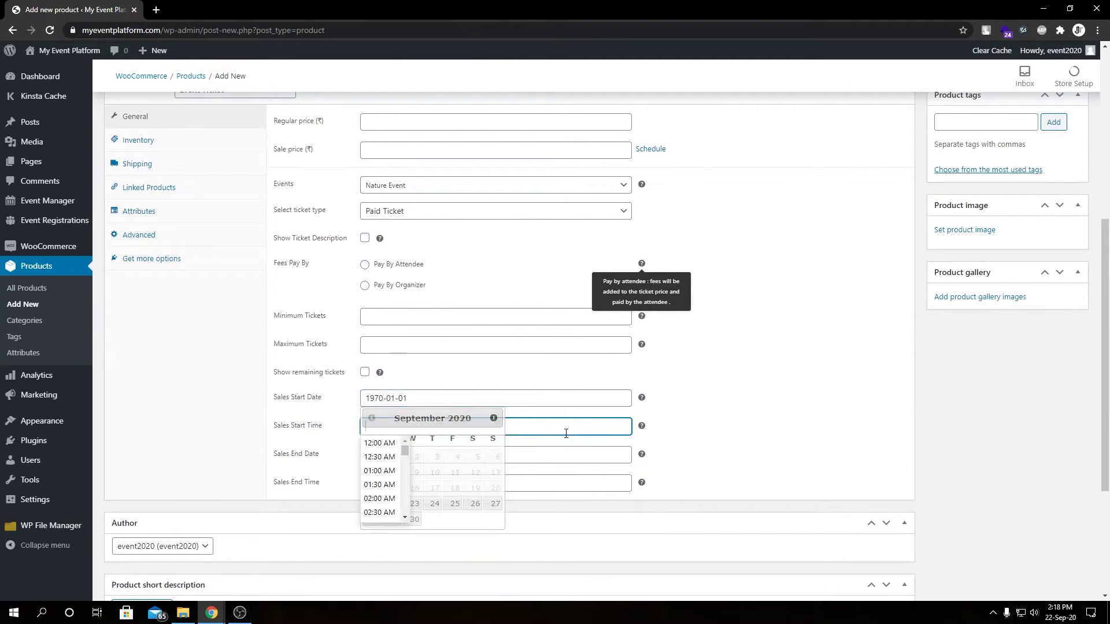
left_click(547, 456)
left_click(552, 485)
- Enter a regular price of 100, keeping Nature Event as the linked event
scroll(712, 456, "up", 3)
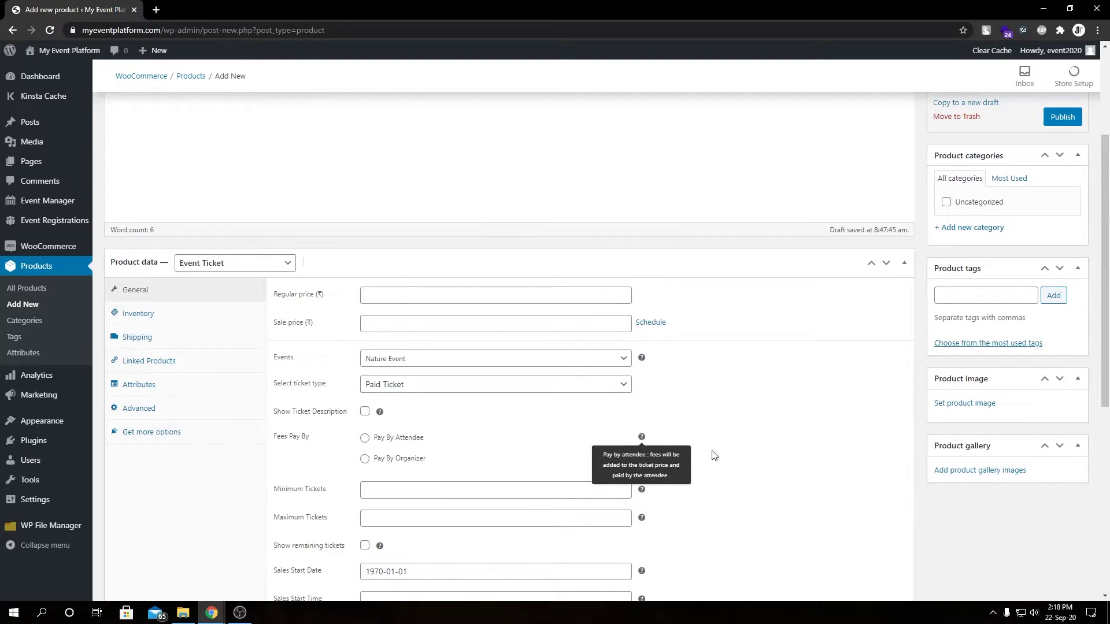
left_click(384, 293)
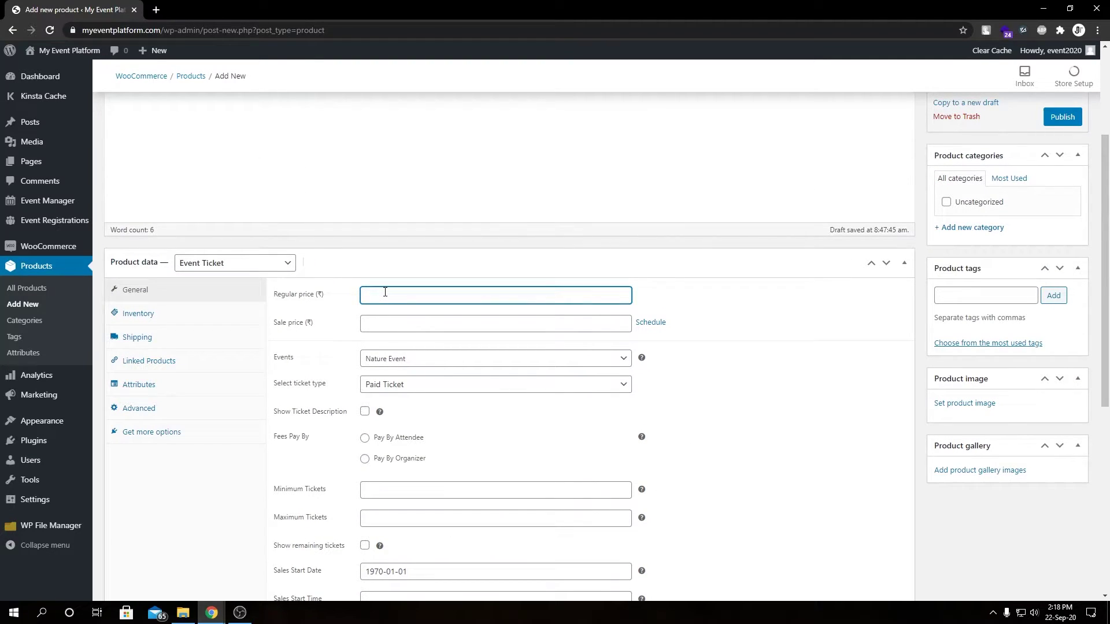
type("100")
key("Tab")
key("Tab")
left_click(426, 358)
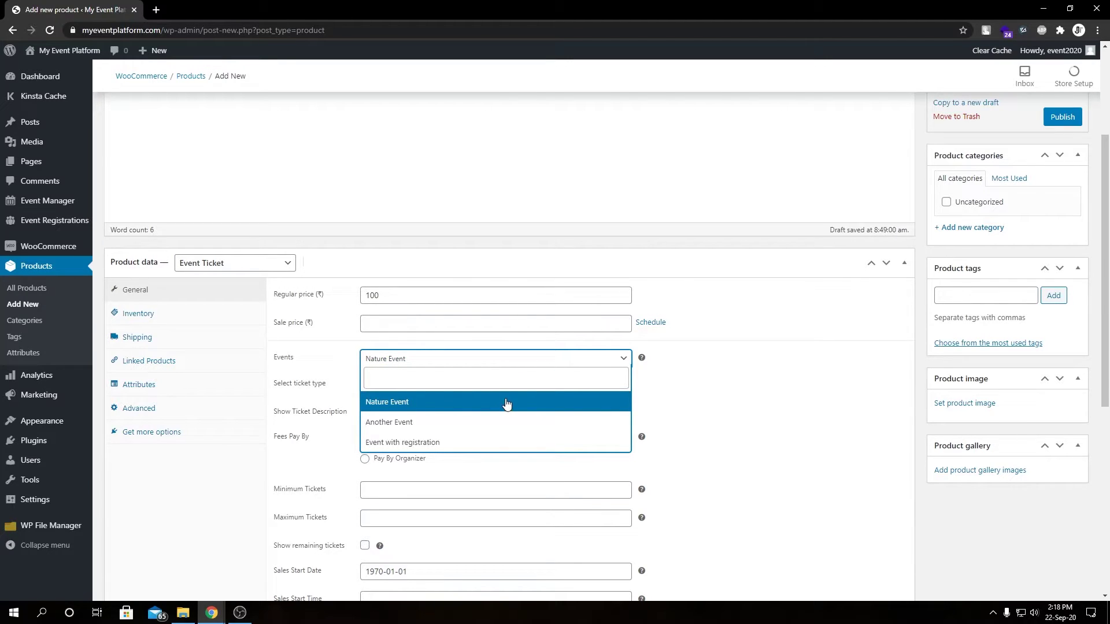
left_click(699, 405)
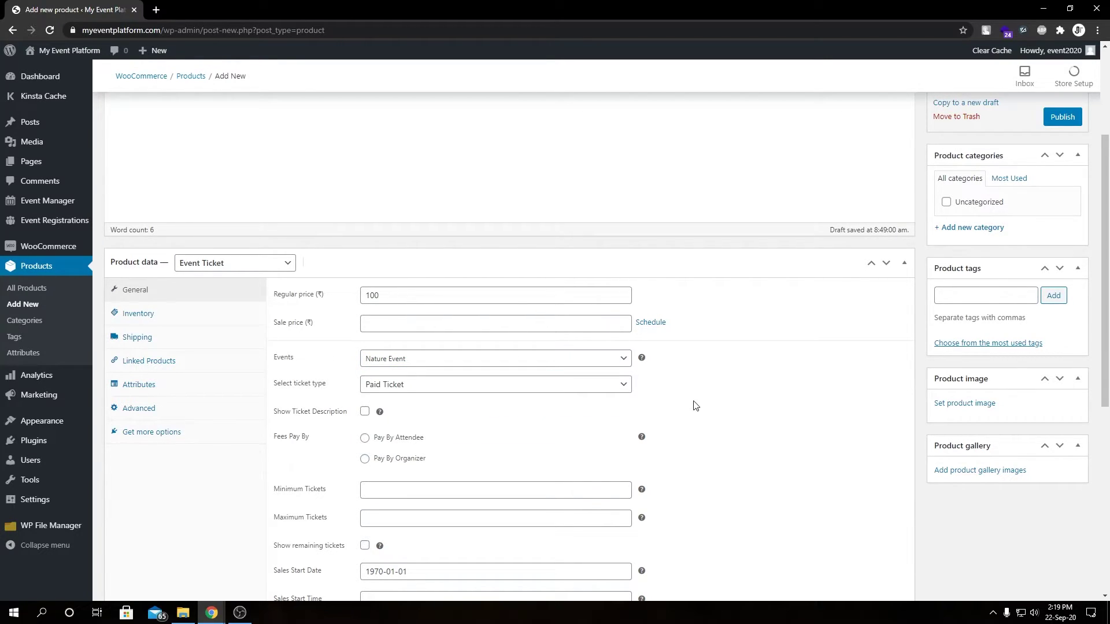
- Open the live site in a new tab and go through Events to the Nature Event page
mouse_move(58, 50)
right_click(44, 69)
left_click(73, 75)
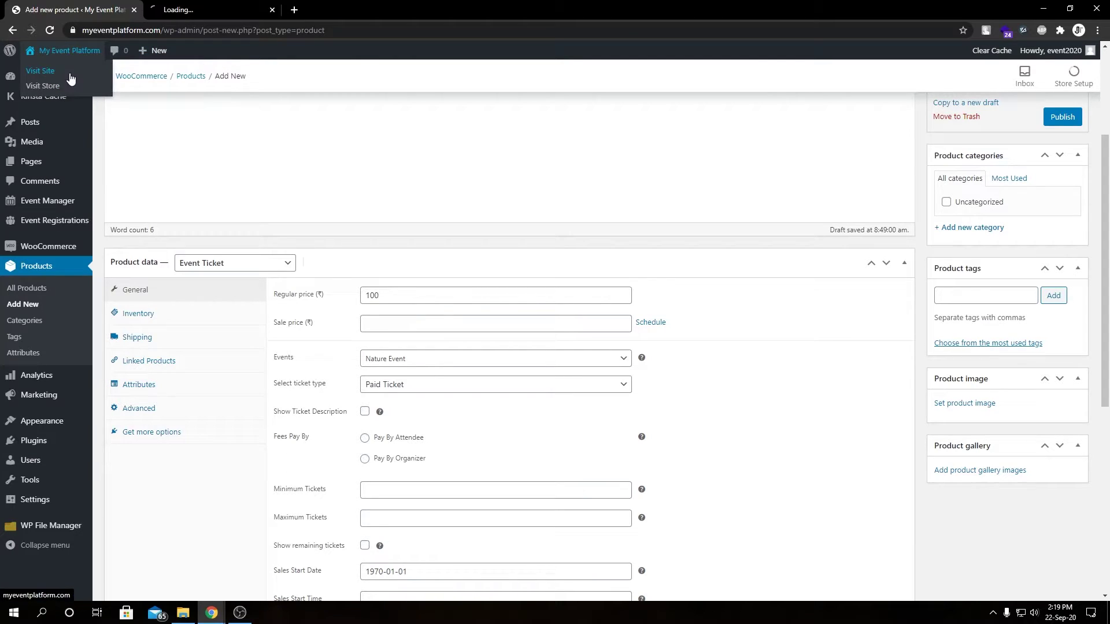
left_click(202, 9)
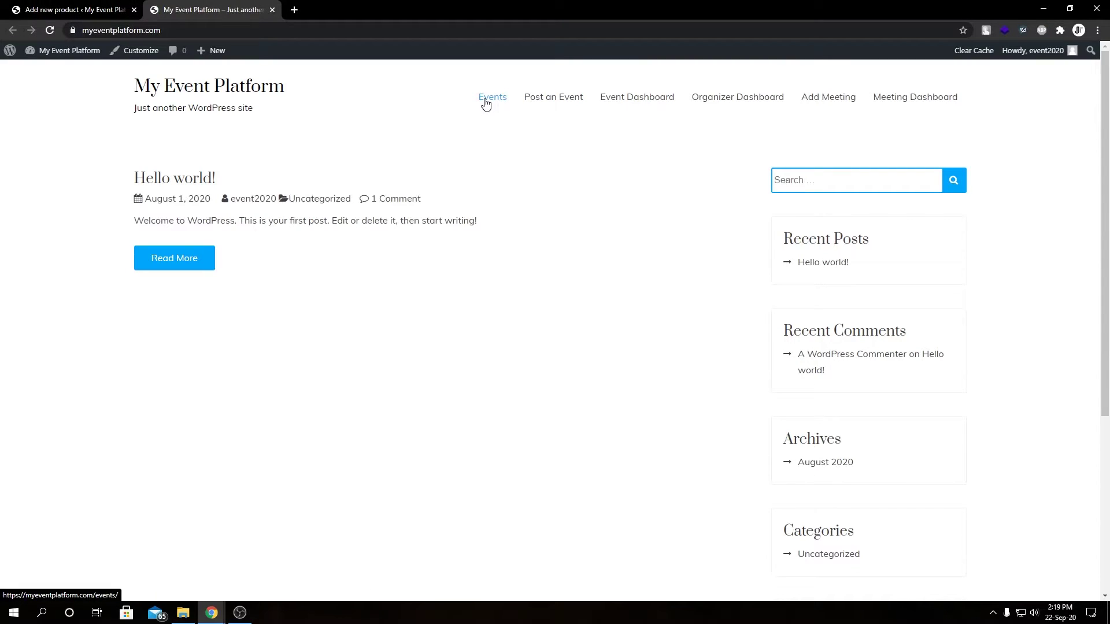
left_click(488, 101)
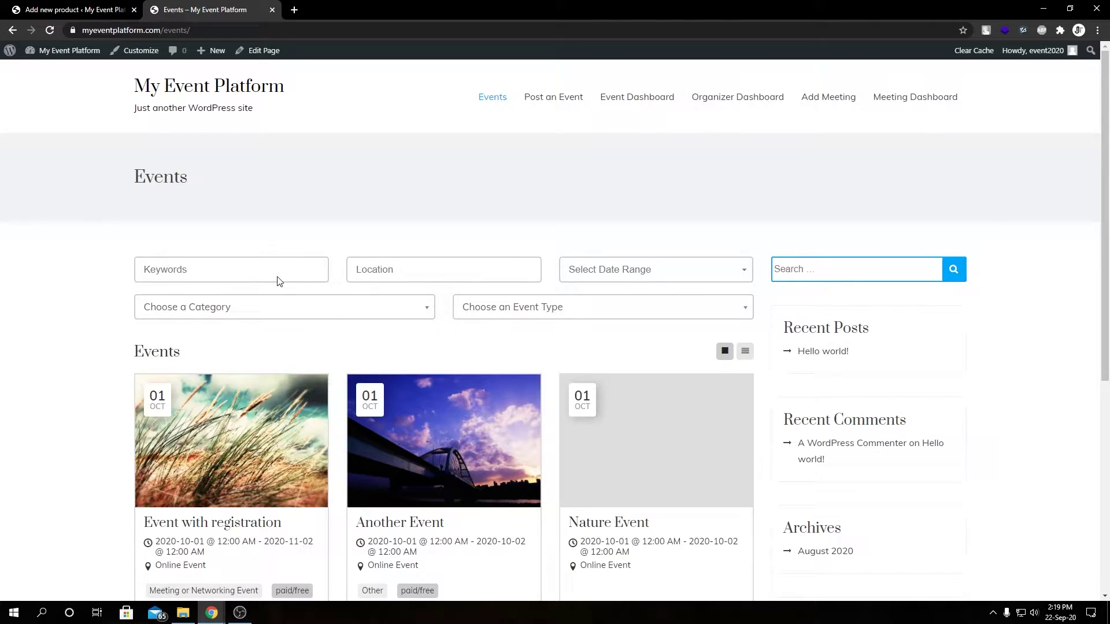
scroll(536, 355, "down", 2)
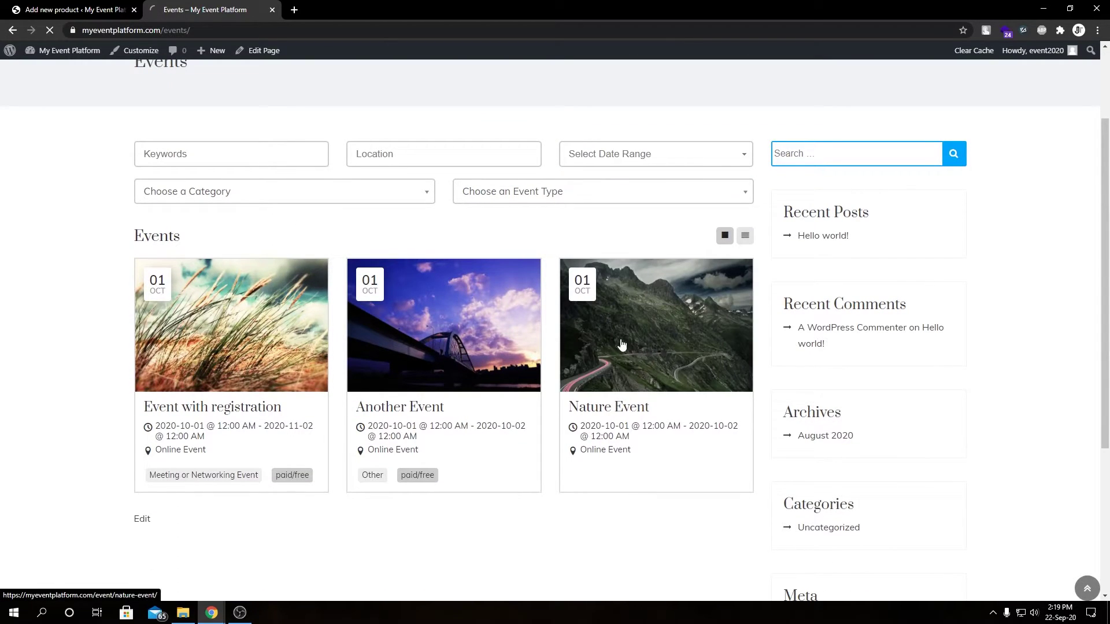
left_click(619, 347)
scroll(288, 292, "down", 5)
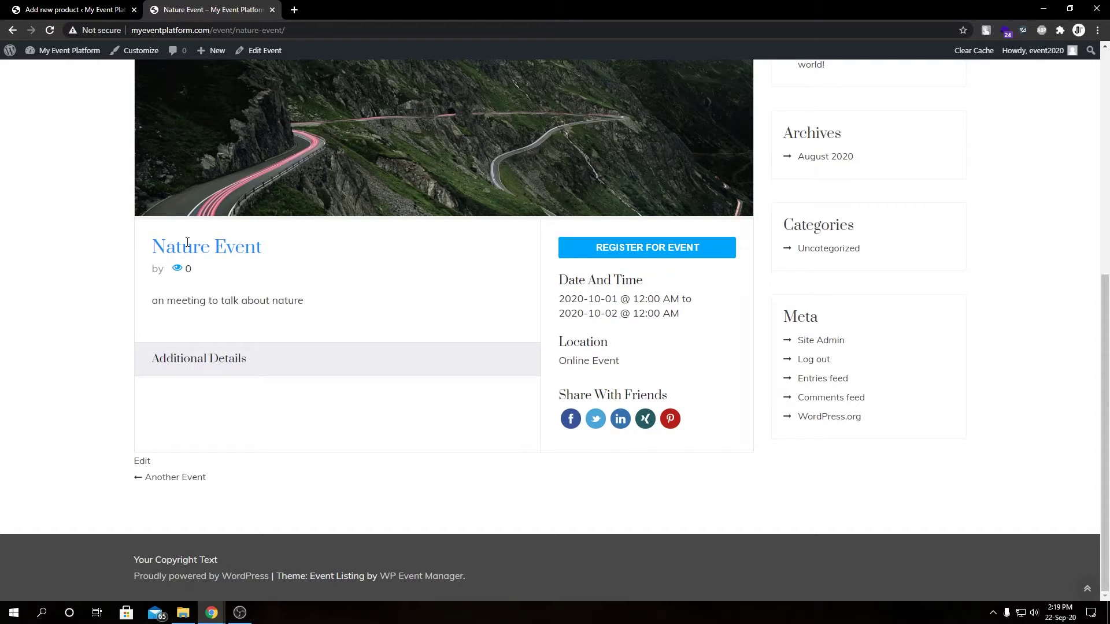
- Back in the product editor, keep Nature Event as the event and Paid Ticket as the type
left_click(75, 10)
left_click(408, 363)
left_click(398, 404)
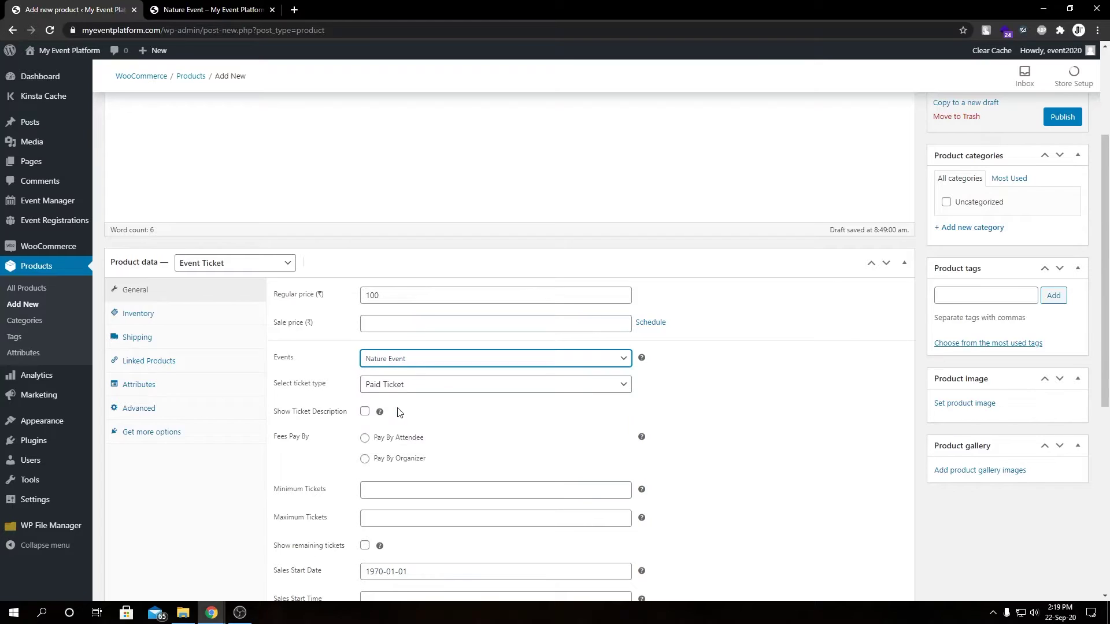
left_click(409, 384)
left_click(293, 391)
left_click(440, 386)
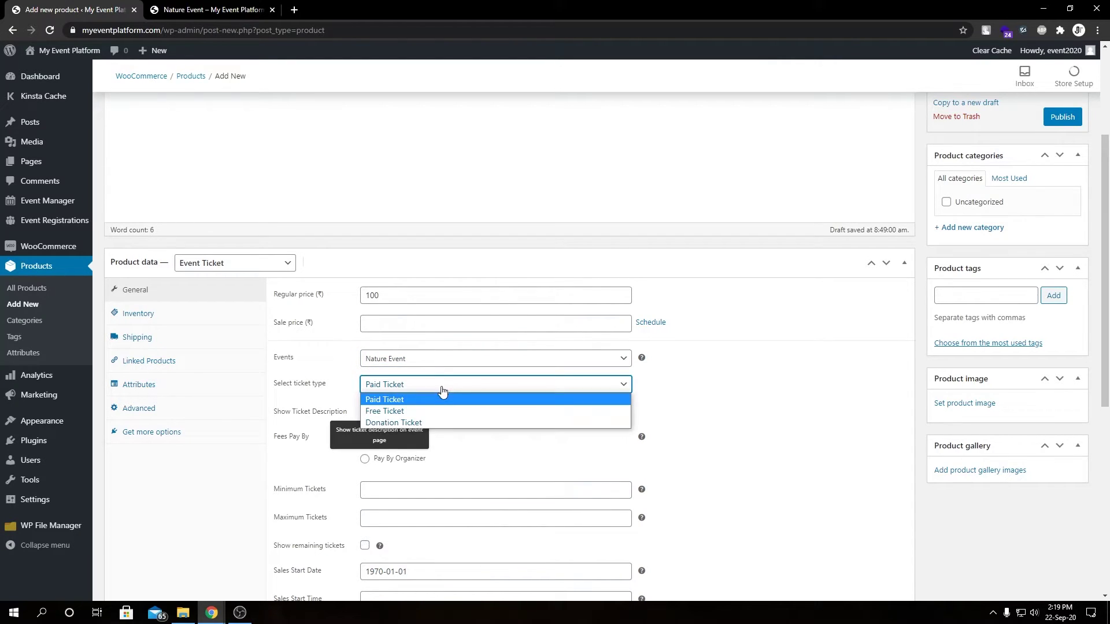
left_click(412, 400)
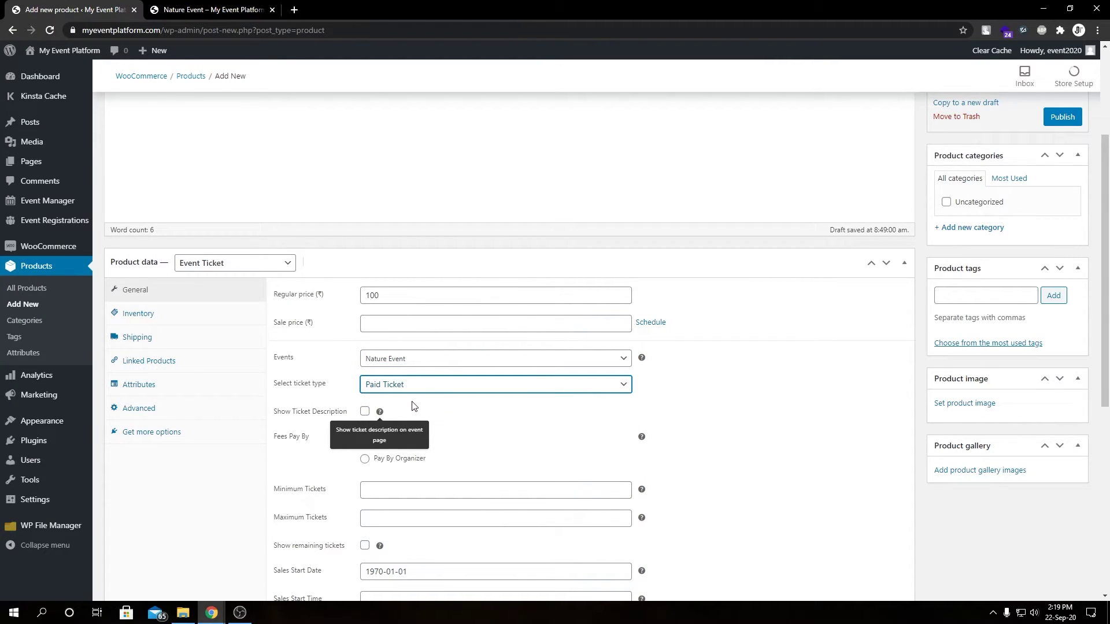
- Enable Show Ticket Description, Pay By Attendee, minimum 1 ticket, and Show remaining tickets
left_click(365, 411)
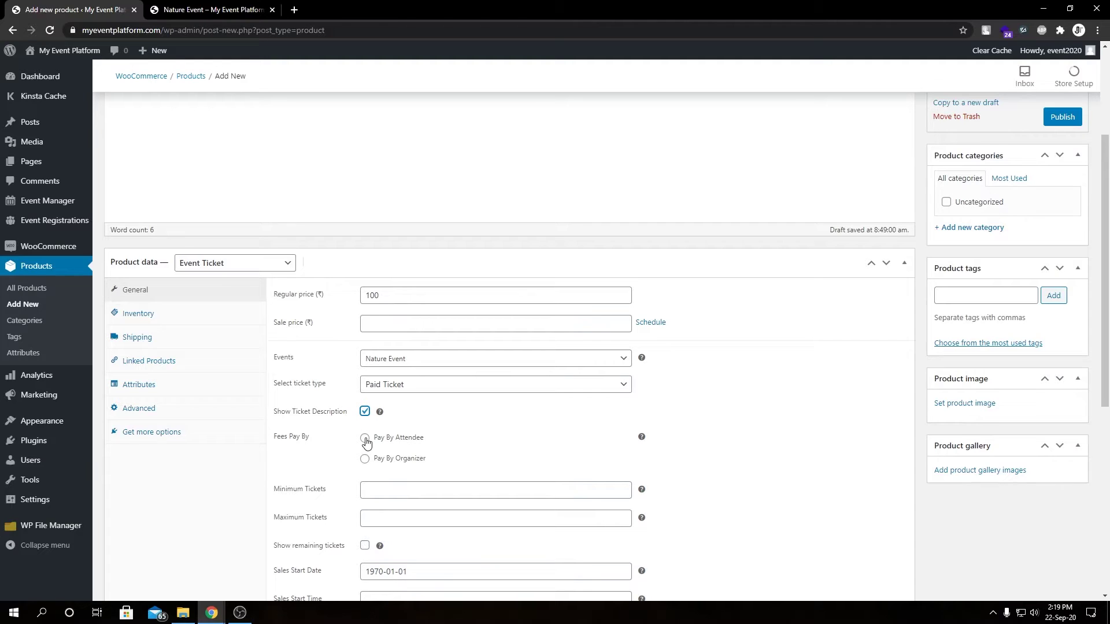
left_click(365, 439)
scroll(365, 442, "down", 2)
left_click(387, 377)
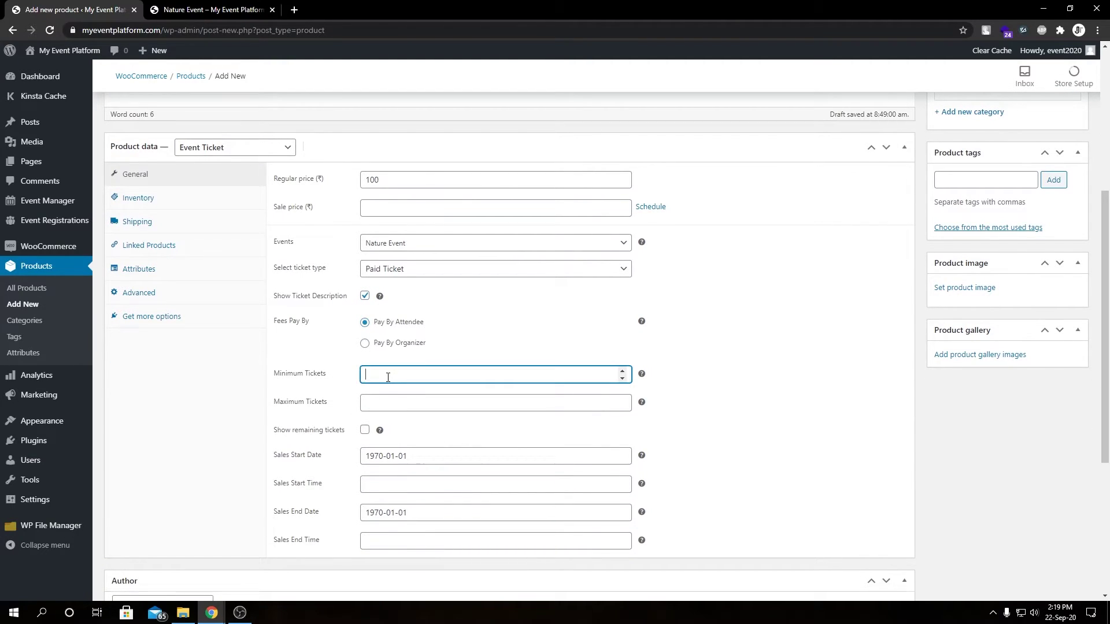
type("1")
key("Tab")
left_click(365, 430)
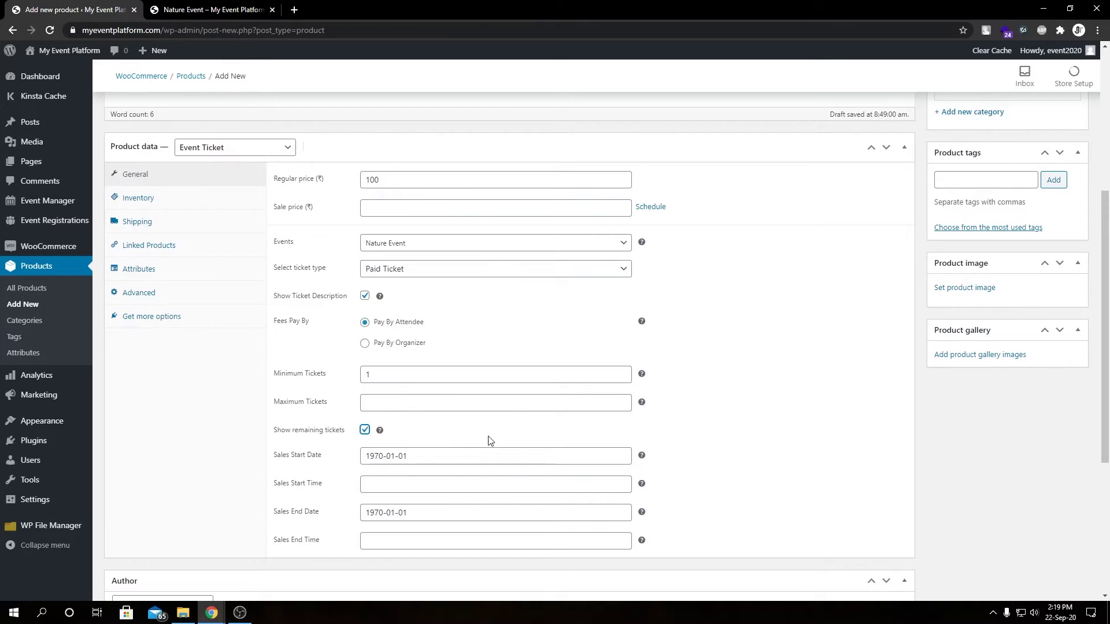
scroll(793, 435, "down", 1)
left_click(497, 399)
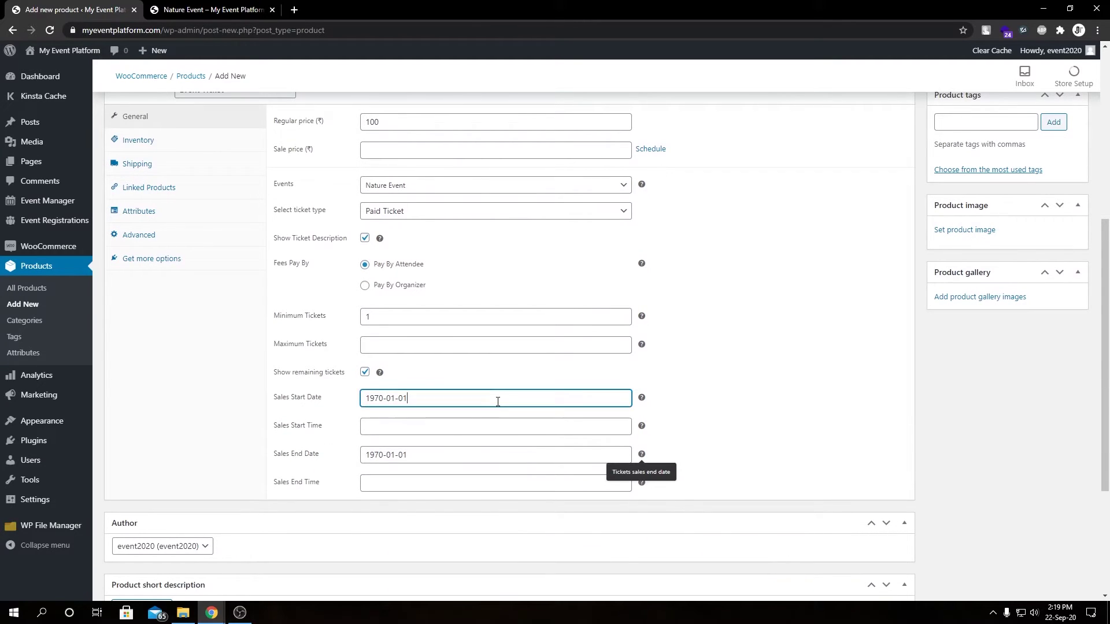
left_click(394, 505)
left_click(391, 427)
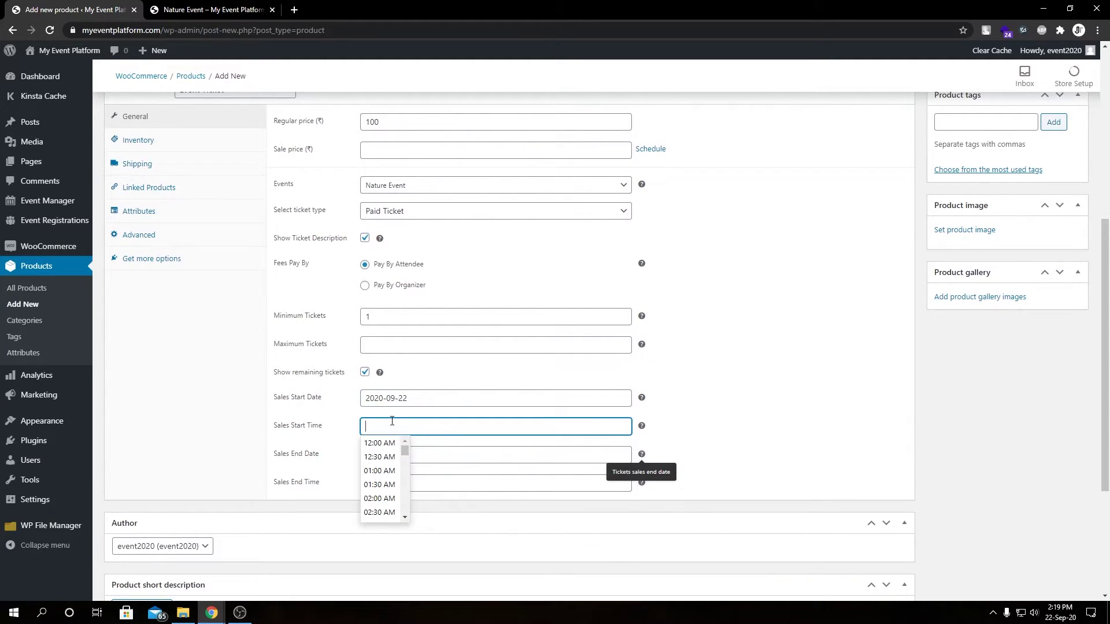
left_click(382, 446)
left_click(382, 455)
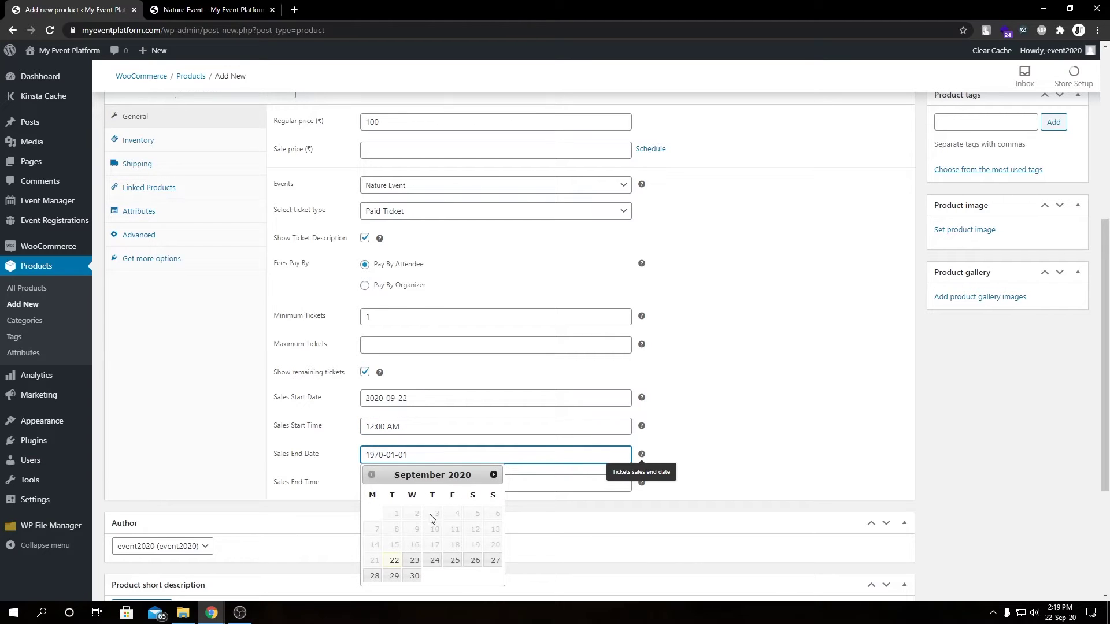
left_click(416, 581)
left_click(367, 483)
left_click(379, 514)
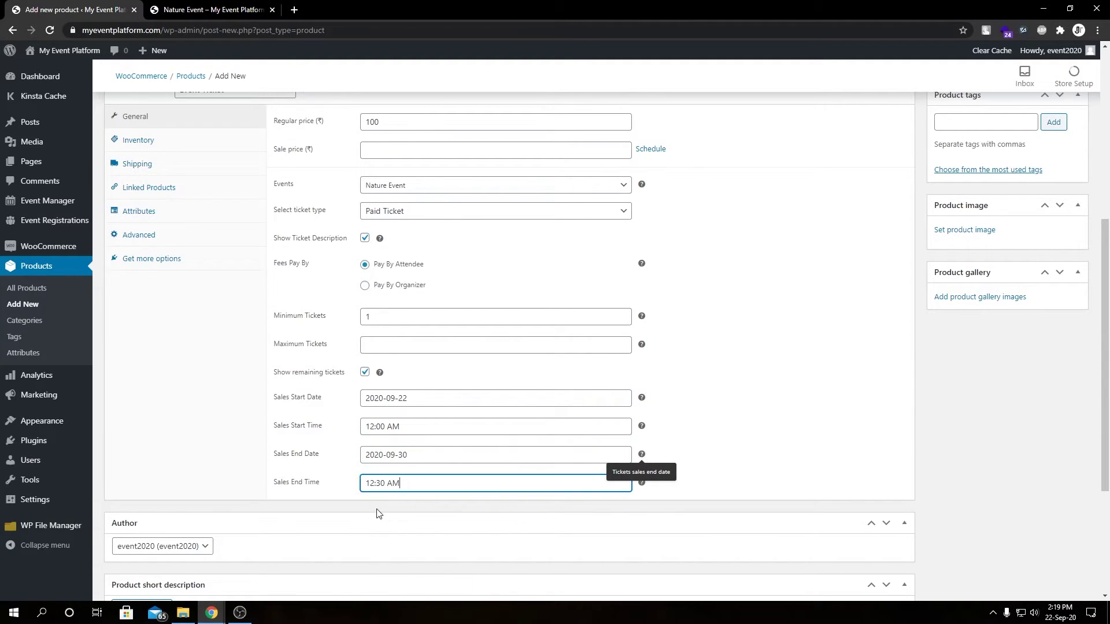
left_click_drag(411, 483, 391, 500)
left_click(391, 500)
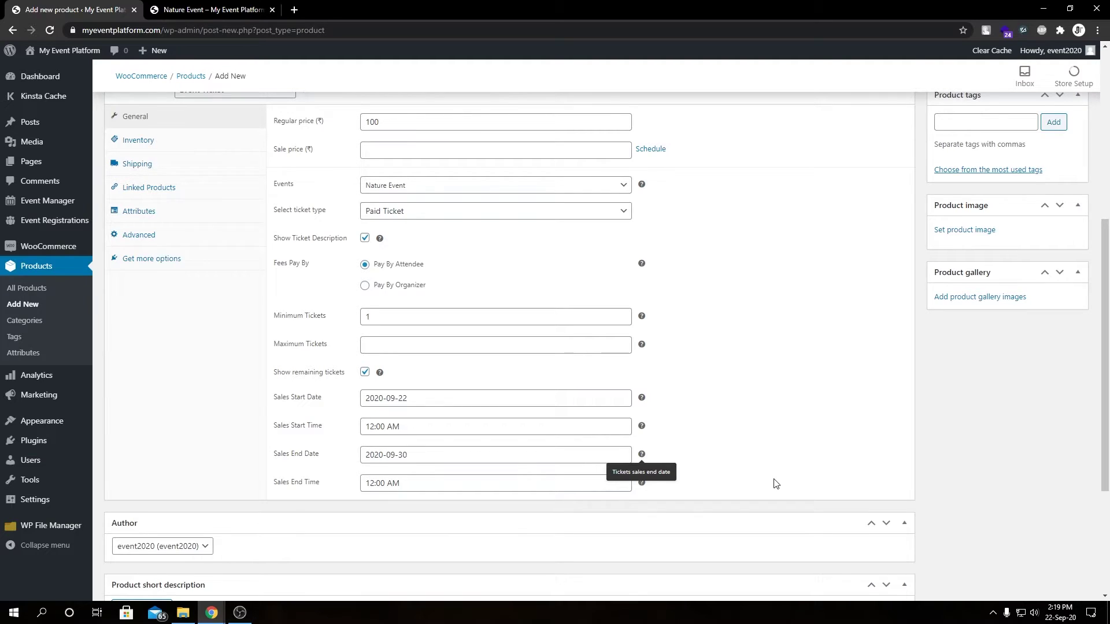
- Publish the Premium Ticket product from the top of the editor
scroll(775, 483, "up", 5)
scroll(774, 484, "down", 2)
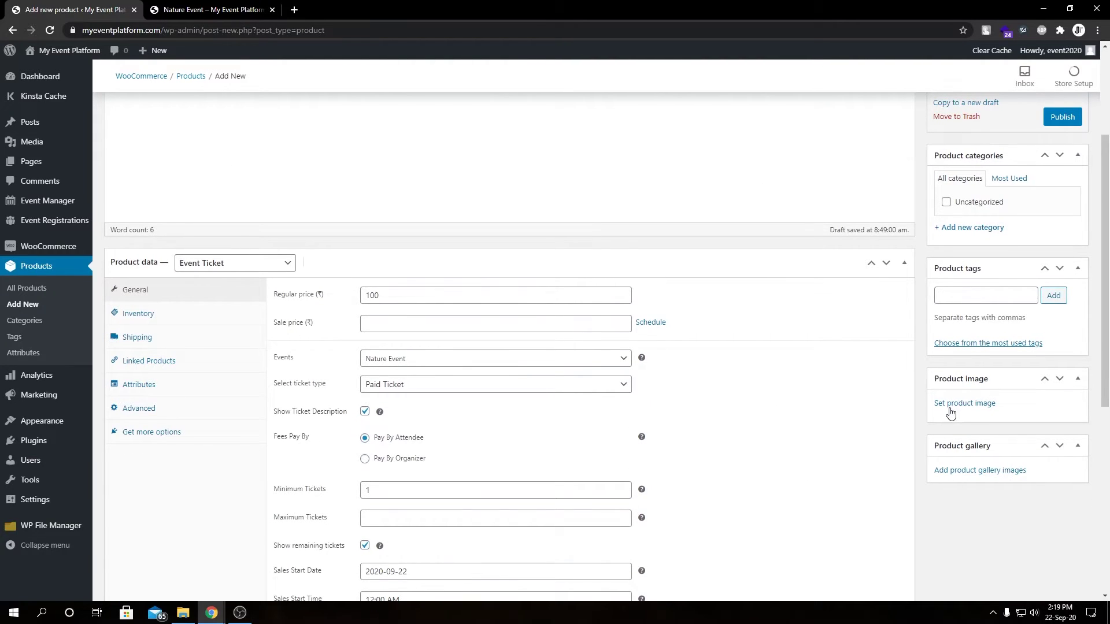
left_click(996, 296)
scroll(986, 255, "up", 2)
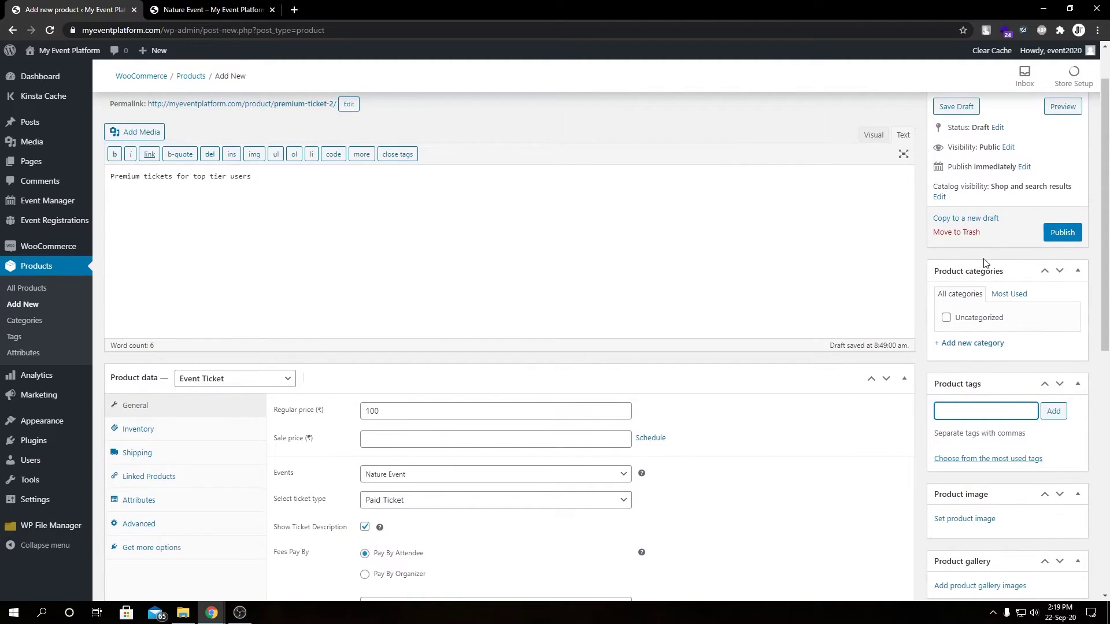
scroll(977, 323, "up", 1)
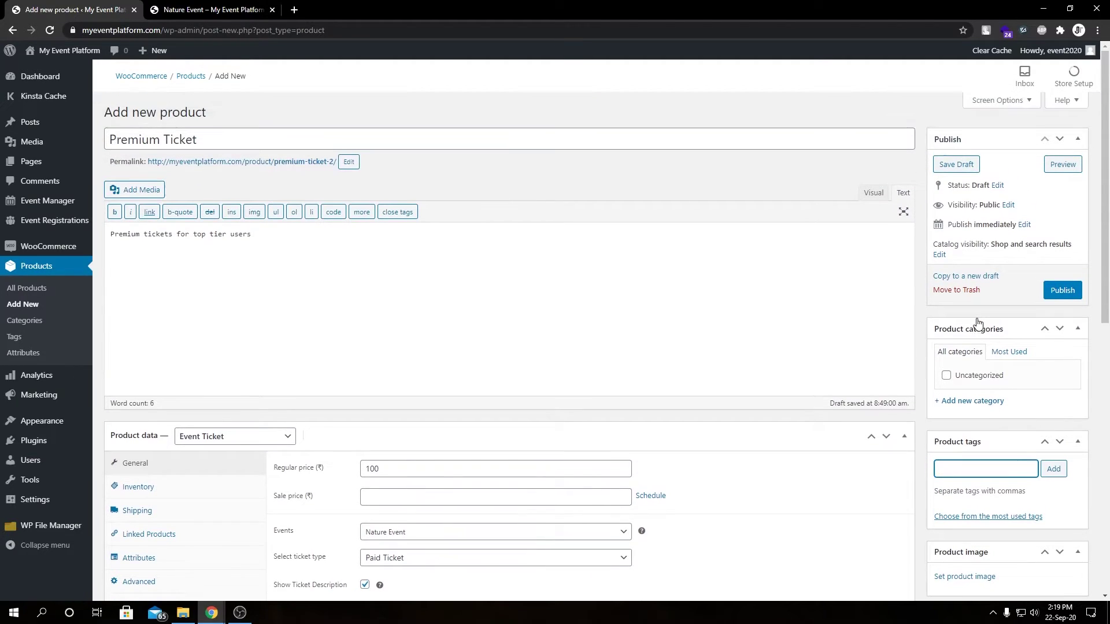
left_click(1055, 291)
left_click(1063, 291)
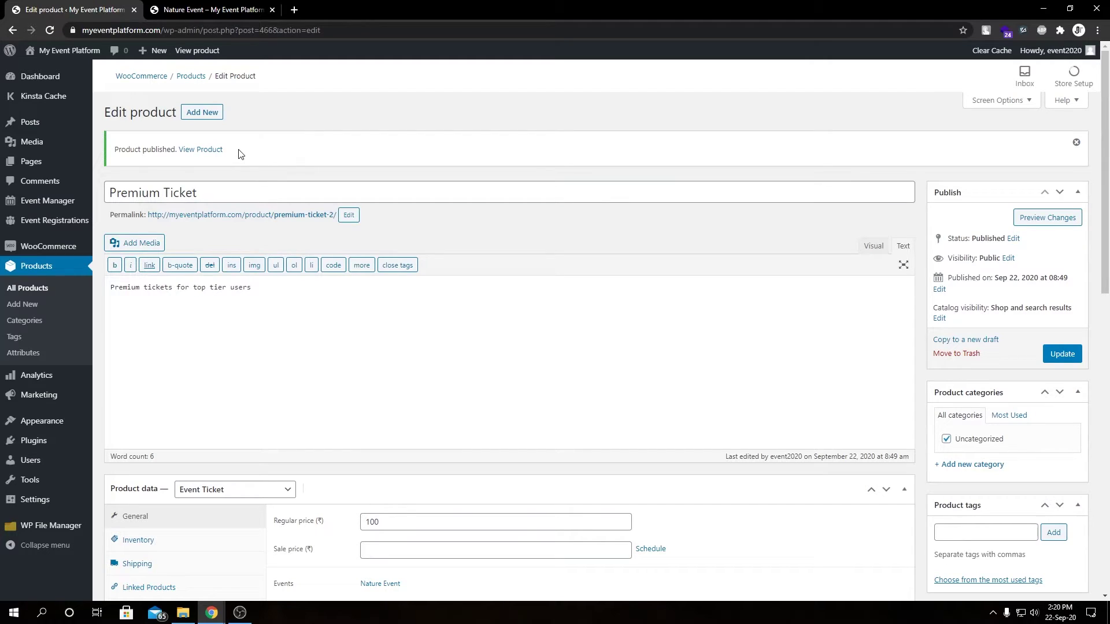
- Reload the Nature Event page and review its new Ticket Information for Premium Ticket at 100.00
left_click(247, 12)
key("F5")
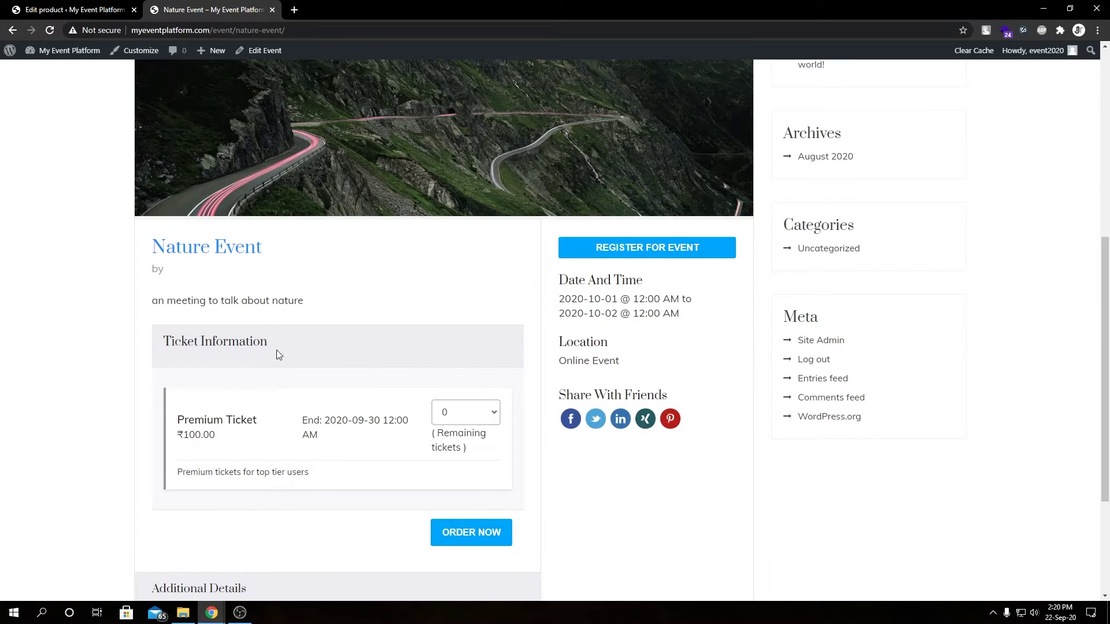
double_click(240, 345)
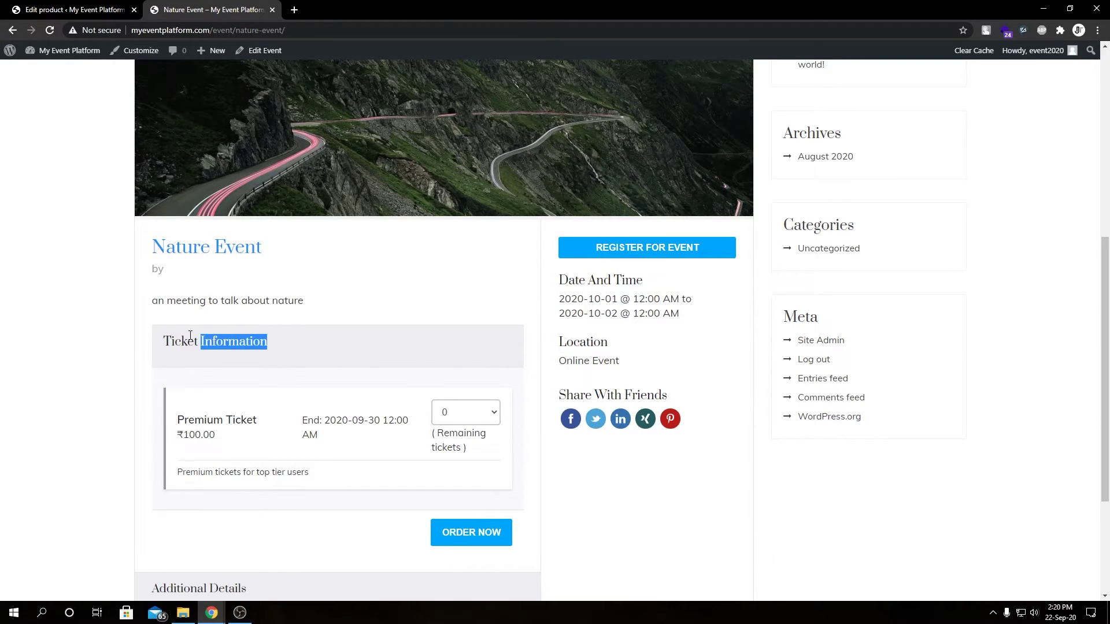
left_click(172, 328)
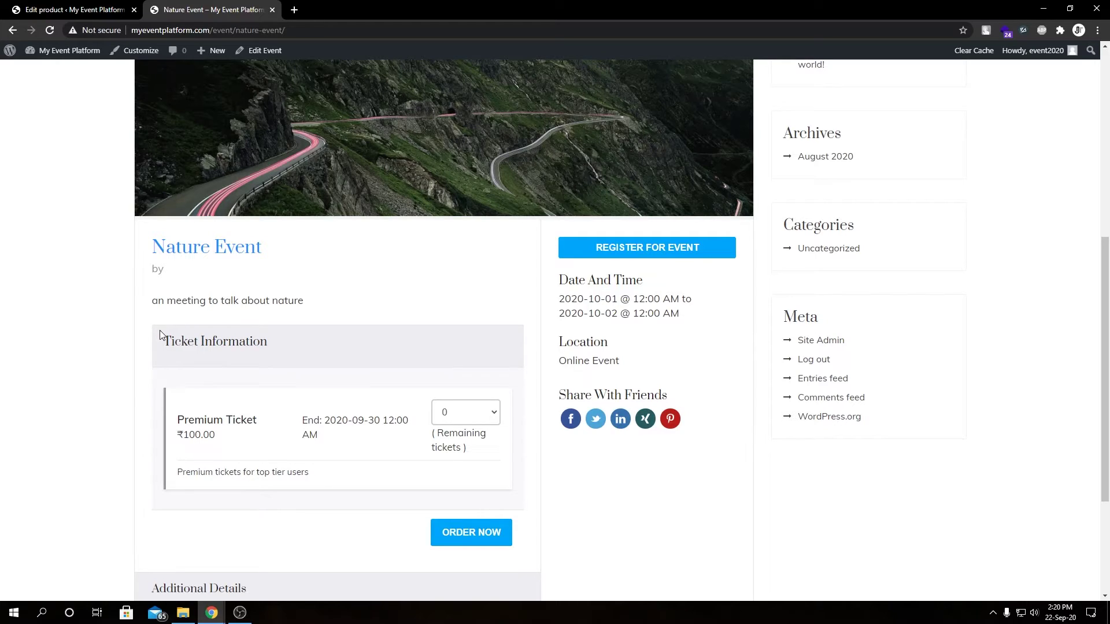
double_click(179, 342)
left_click(265, 345)
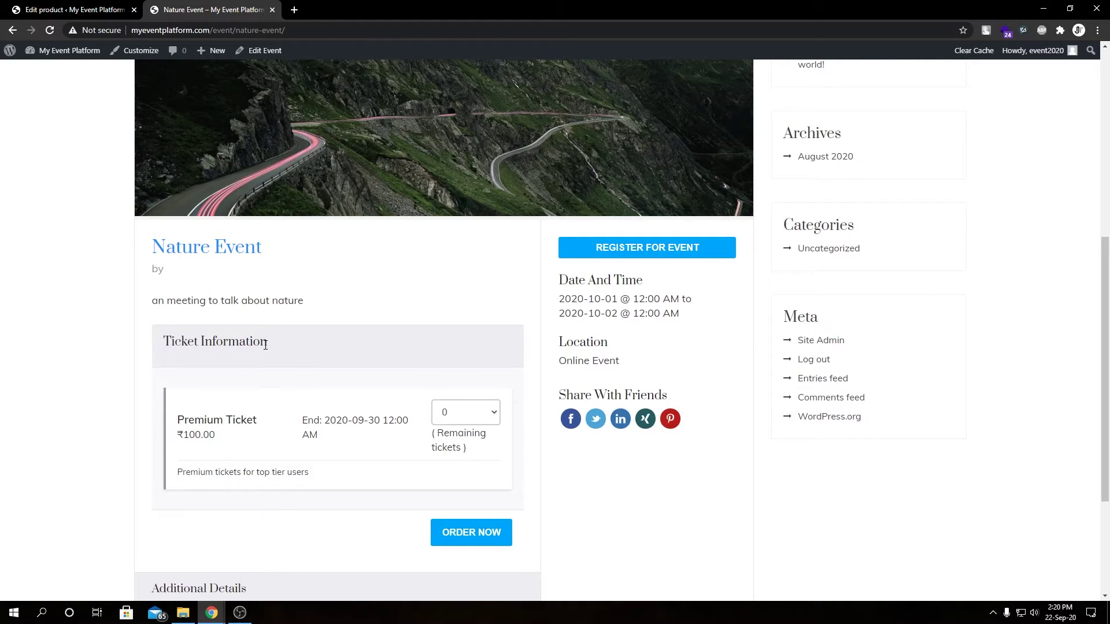
double_click(207, 421)
double_click(203, 437)
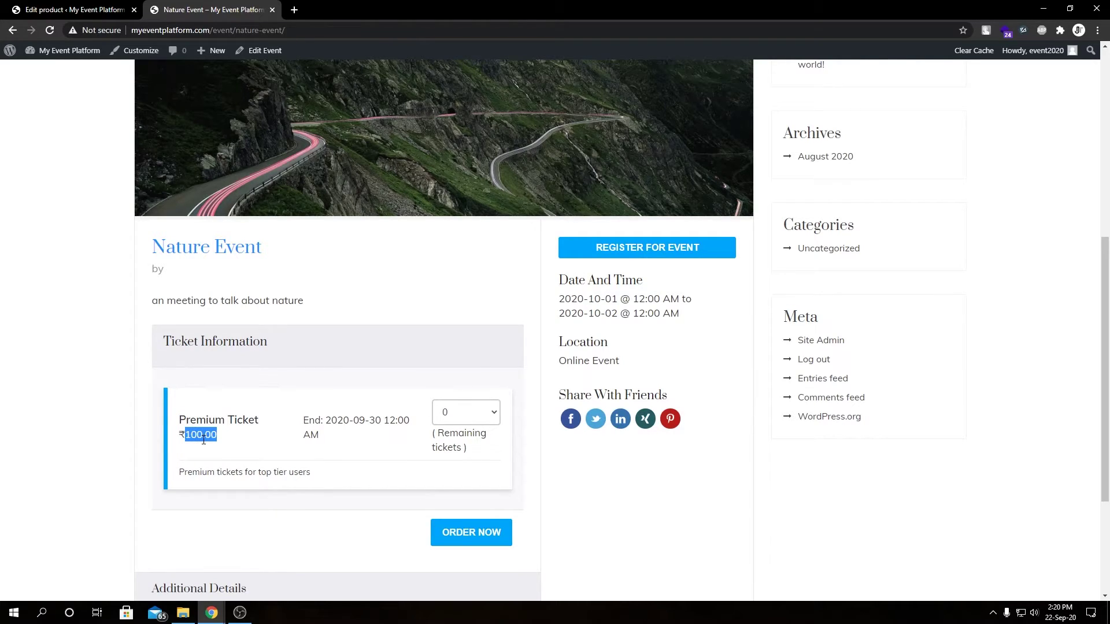
triple_click(207, 476)
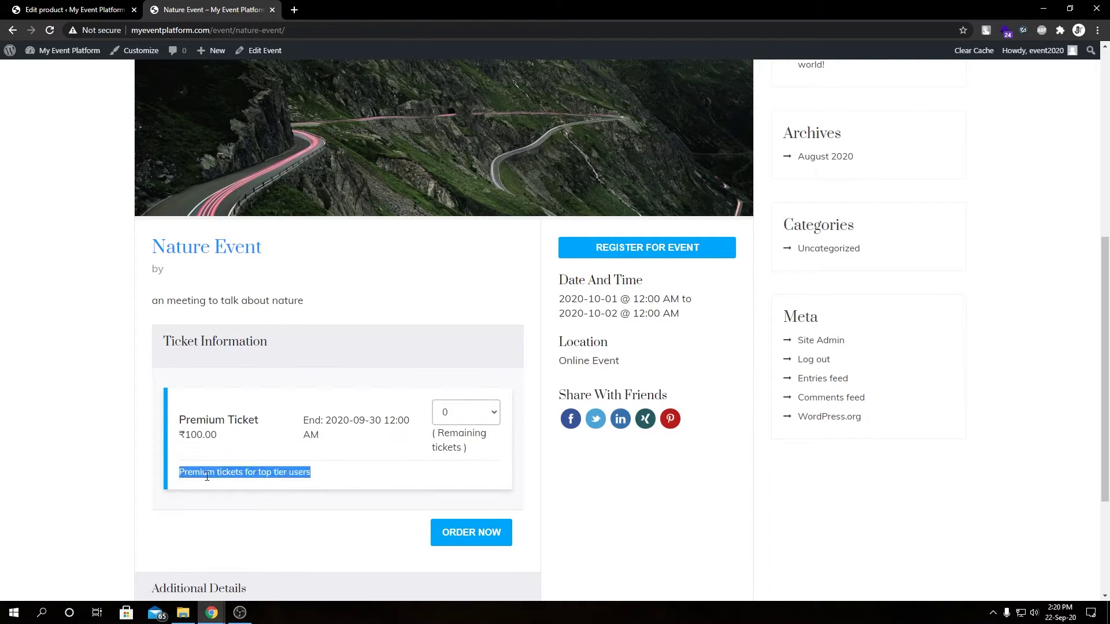
double_click(312, 424)
- Confirm the ticket quantity dropdown offers only 0, then return to the product editor
left_click(479, 418)
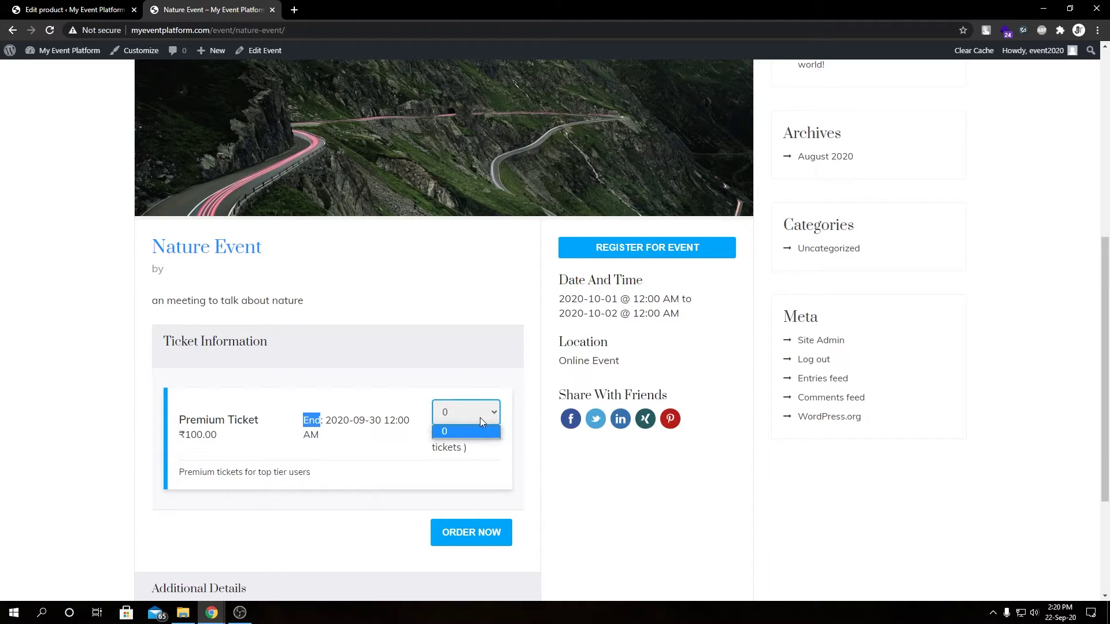
left_click(480, 417)
left_click(467, 414)
left_click(467, 415)
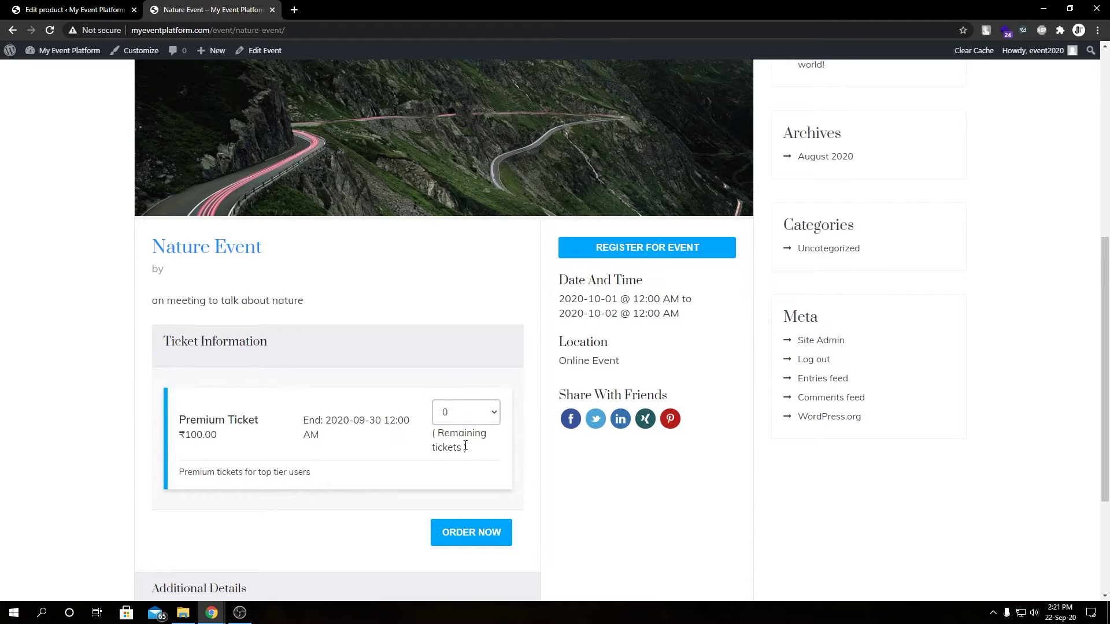
left_click(471, 416)
left_click(467, 434)
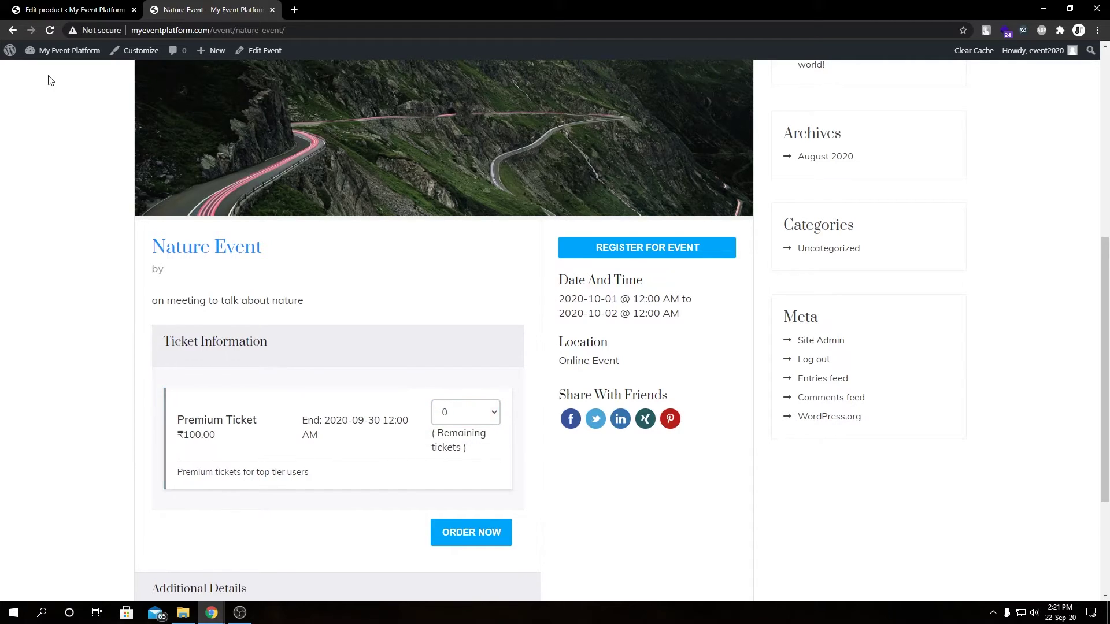
left_click(73, 10)
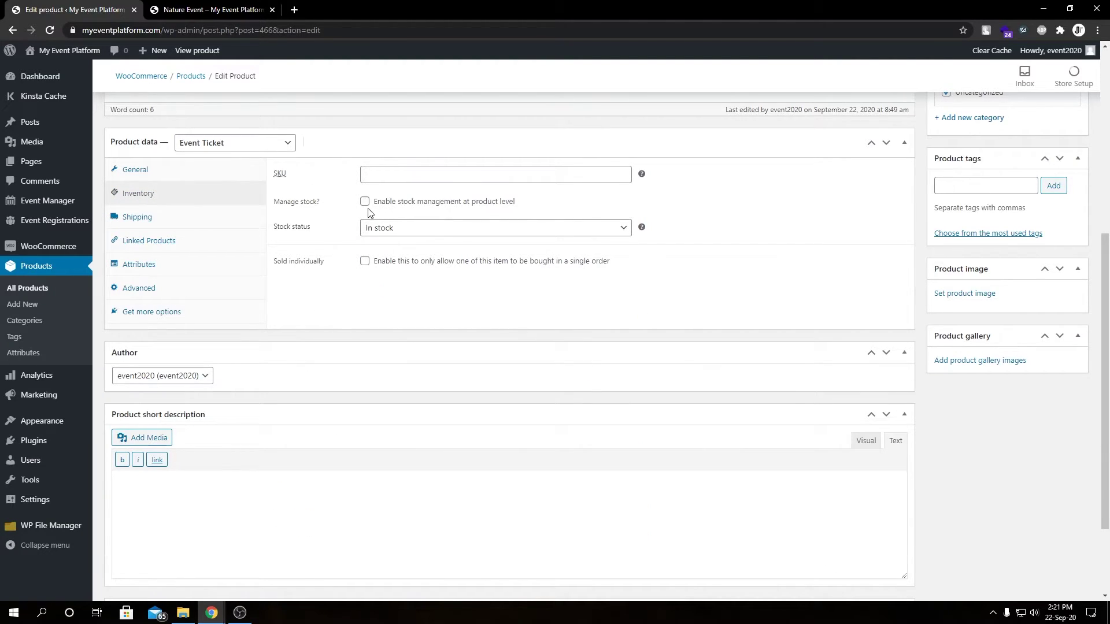
- Enable Manage stock with a stock quantity of 100 and update the product
left_click(403, 234)
left_click(403, 233)
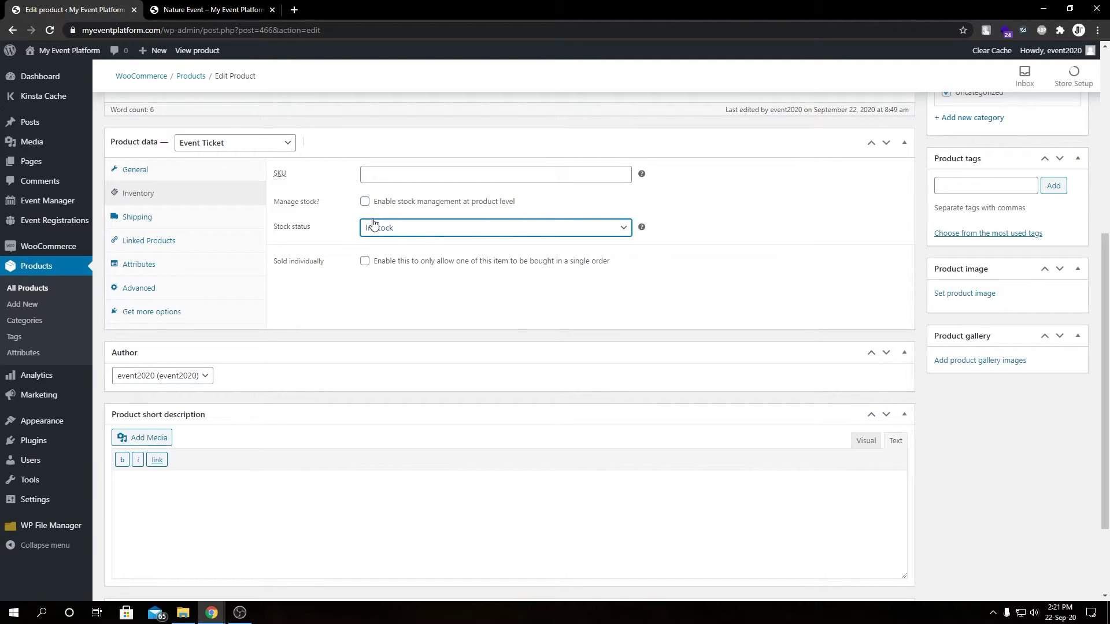
left_click(366, 202)
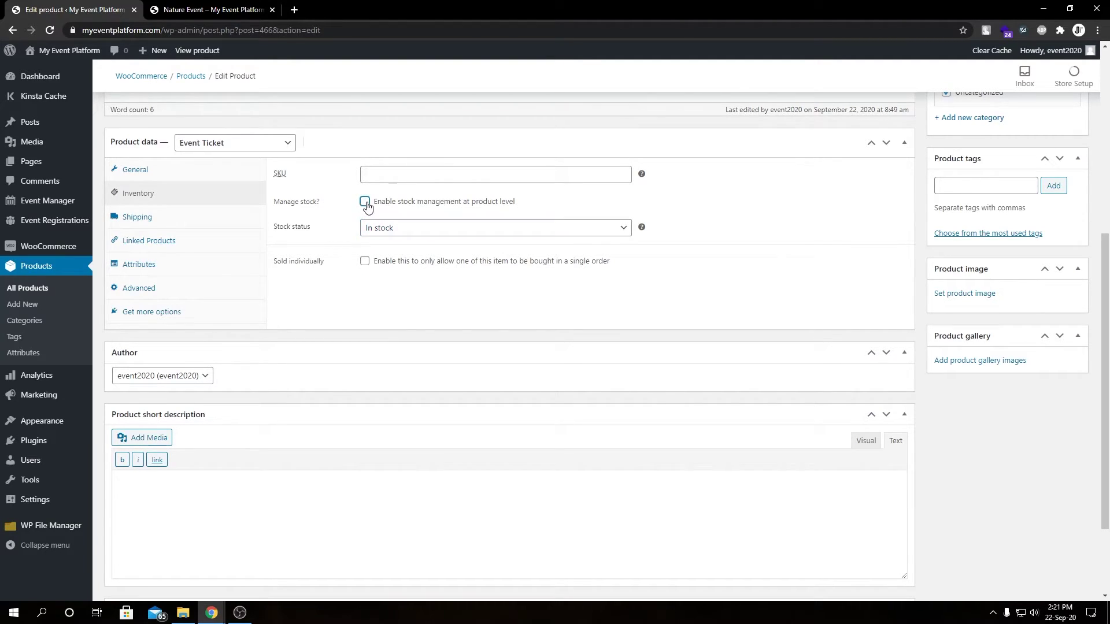
left_click(392, 226)
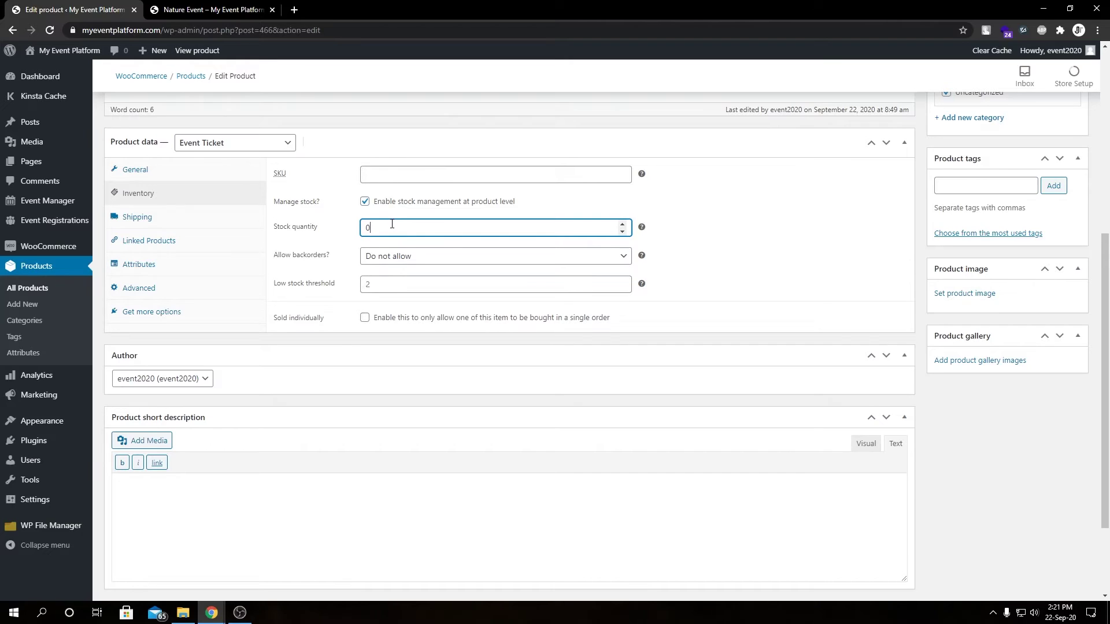
key("BackSpace")
type("100")
scroll(936, 315, "up", 4)
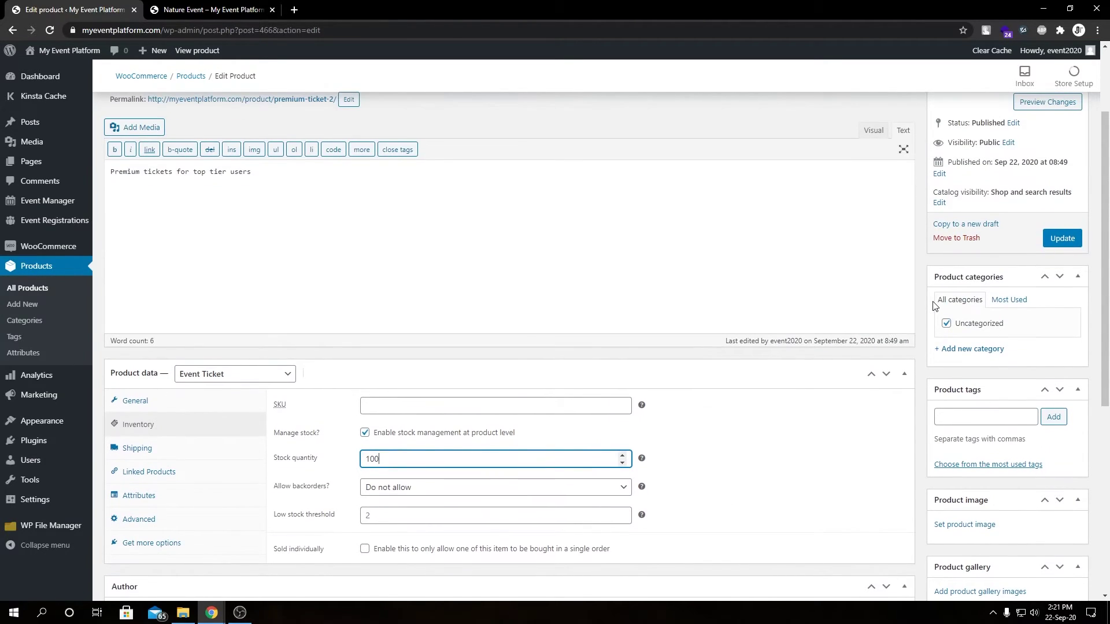
left_click(1063, 240)
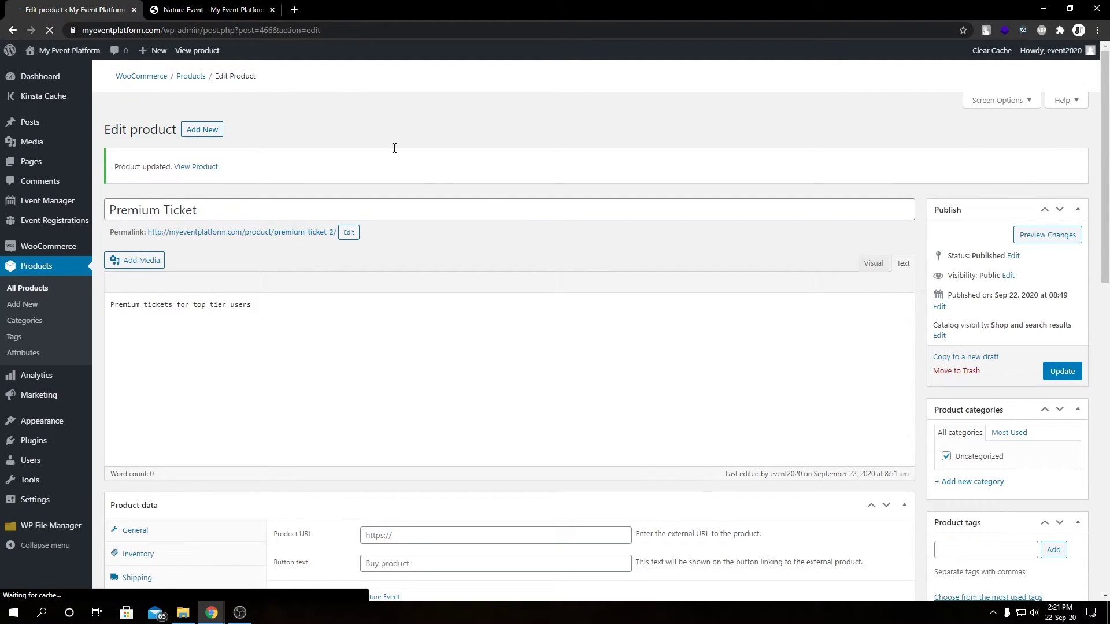
- On the Nature Event page, see 100 tickets remaining and quantity options 0–19, then return to the editor
left_click(221, 9)
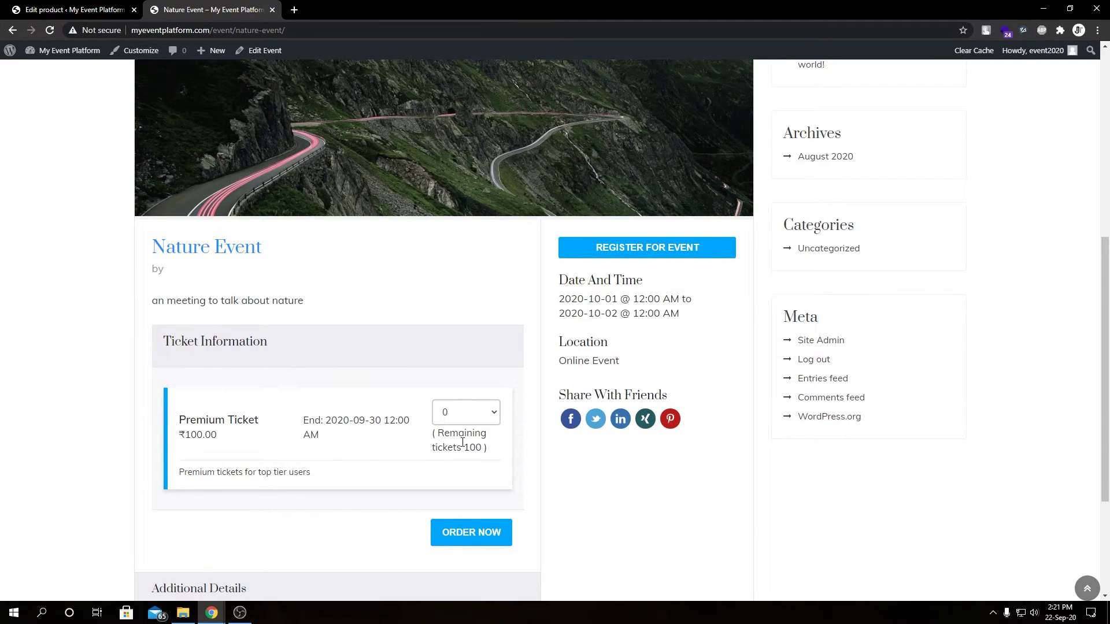
left_click(465, 423)
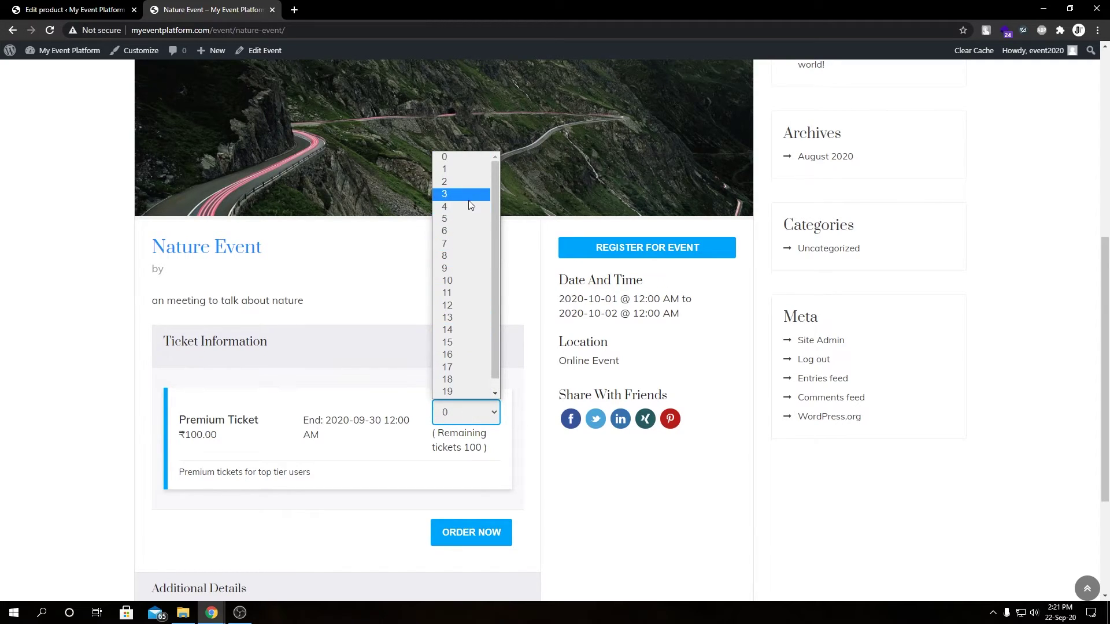
left_click(502, 456)
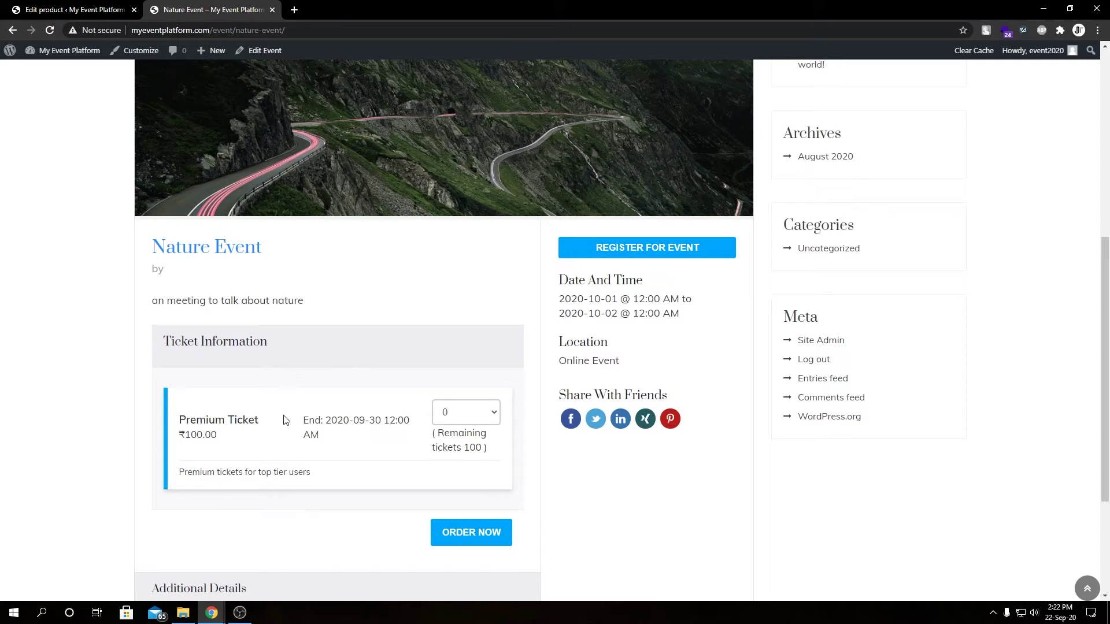
left_click(115, 16)
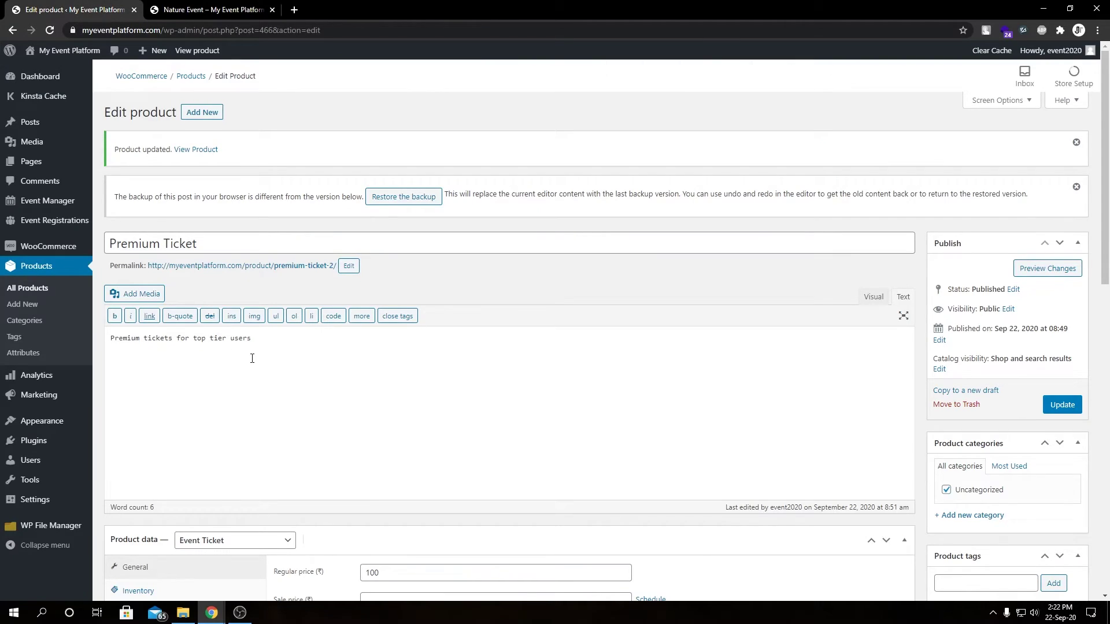
- Confirm stock quantity 100 under Inventory, then open the Nature Event ticket quantity choices
scroll(252, 358, "down", 3)
left_click(138, 425)
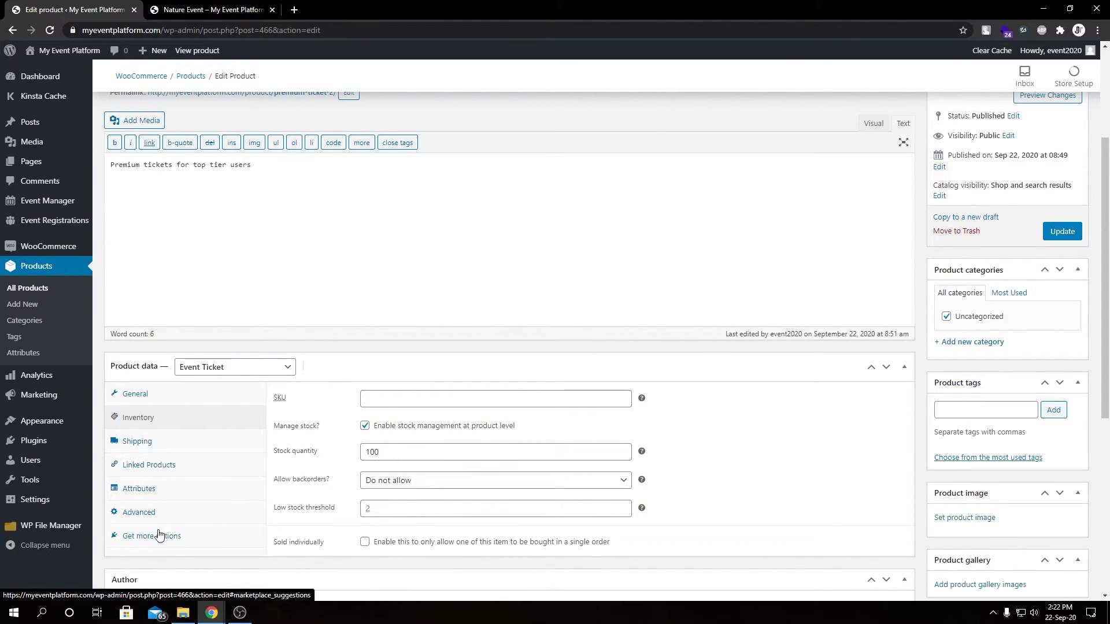
left_click(191, 10)
left_click(465, 411)
- Order one Premium Ticket at ₹100.00 and proceed from the cart to checkout
left_click(455, 158)
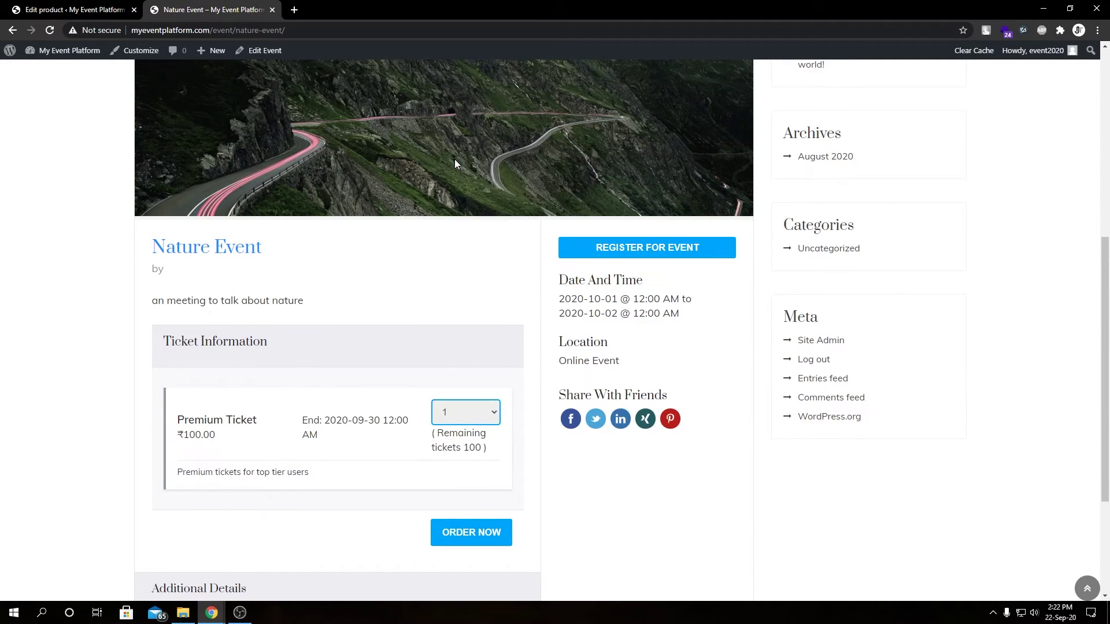
left_click(464, 535)
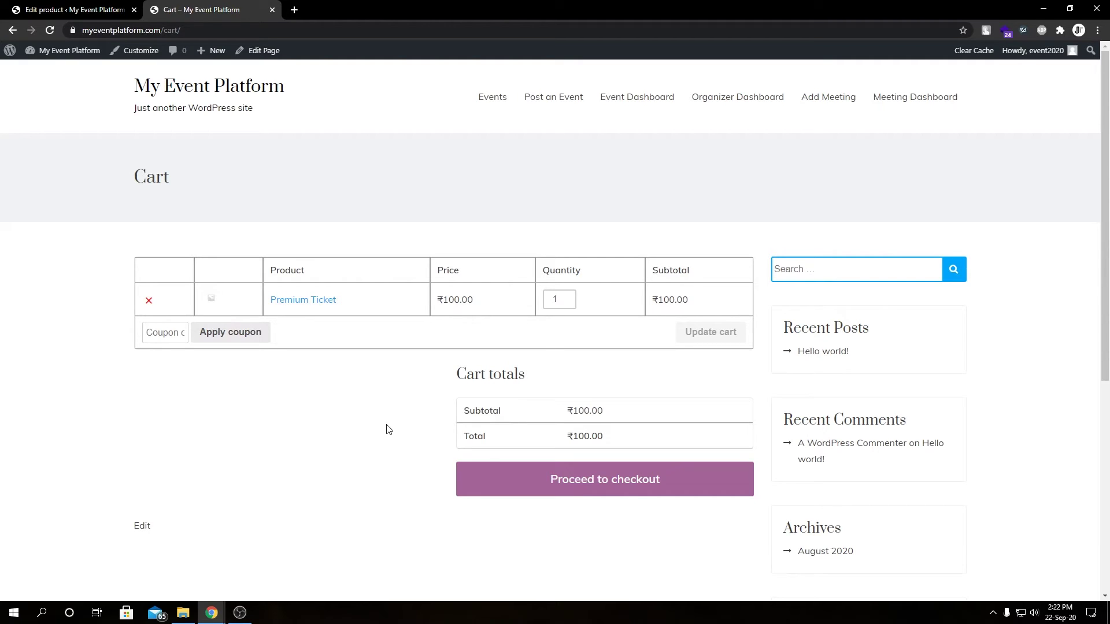
left_click(581, 494)
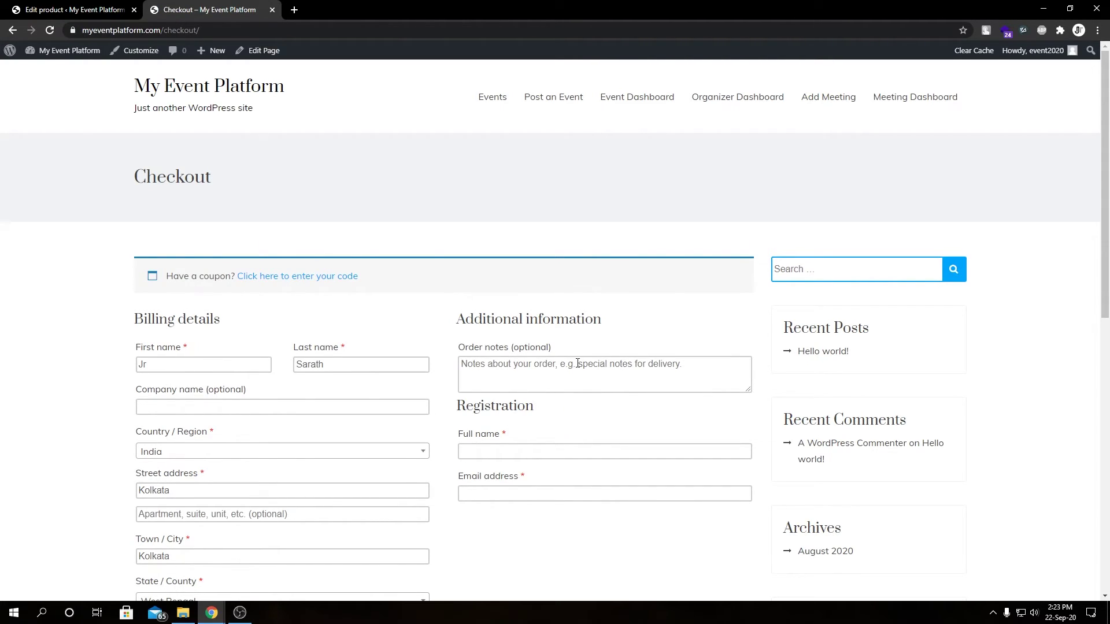
- Confirm the Your order table lists one Premium Ticket at ₹100, then return to the Premium Ticket editor
scroll(577, 363, "down", 2)
scroll(664, 372, "down", 8)
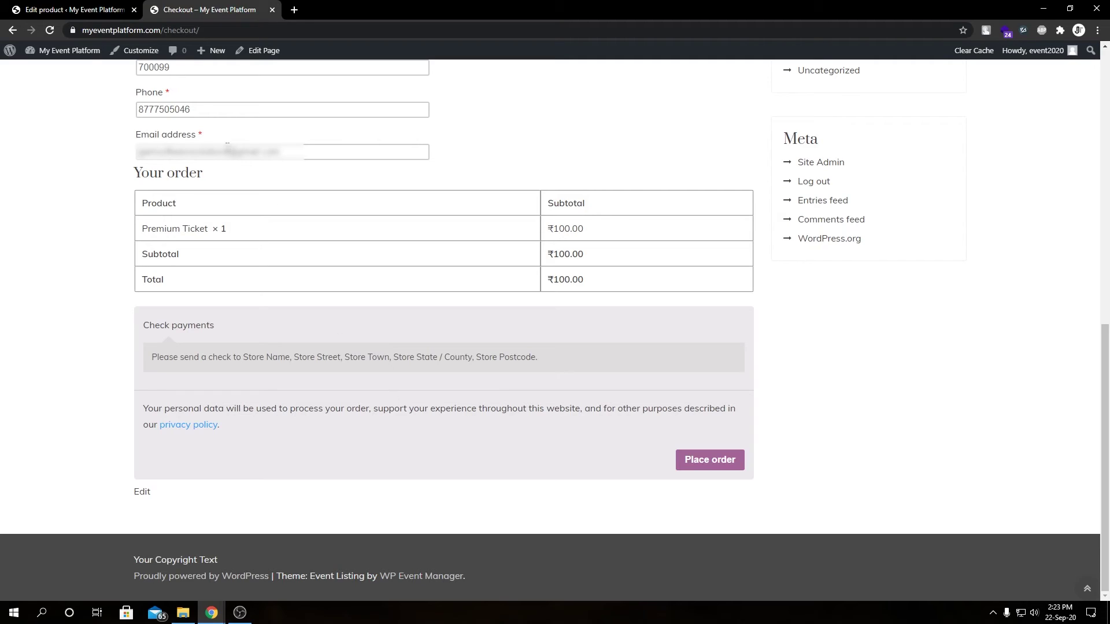
left_click(126, 9)
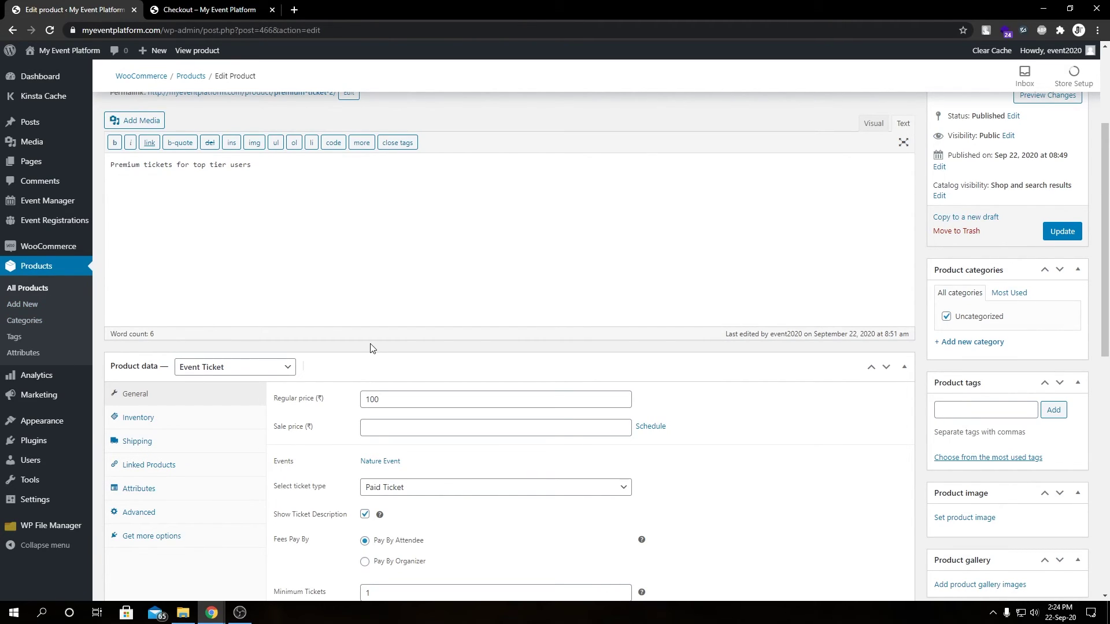
- Display the Premium Ticket's Inventory panel: managed stock of 100, no backorders, low-stock threshold 2
scroll(371, 348, "down", 3)
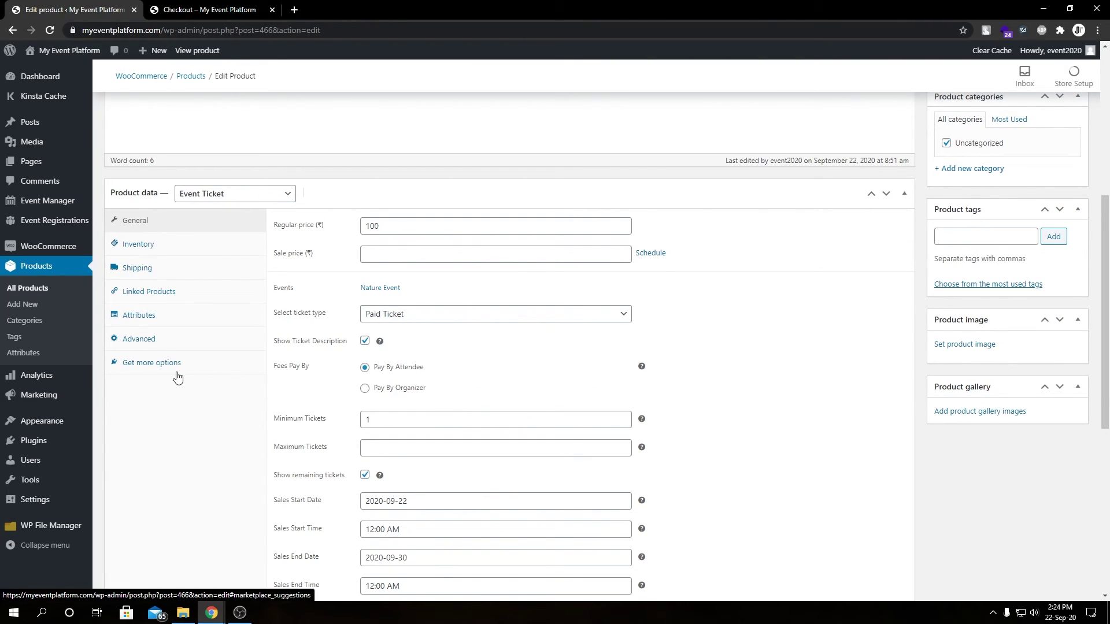
left_click(194, 250)
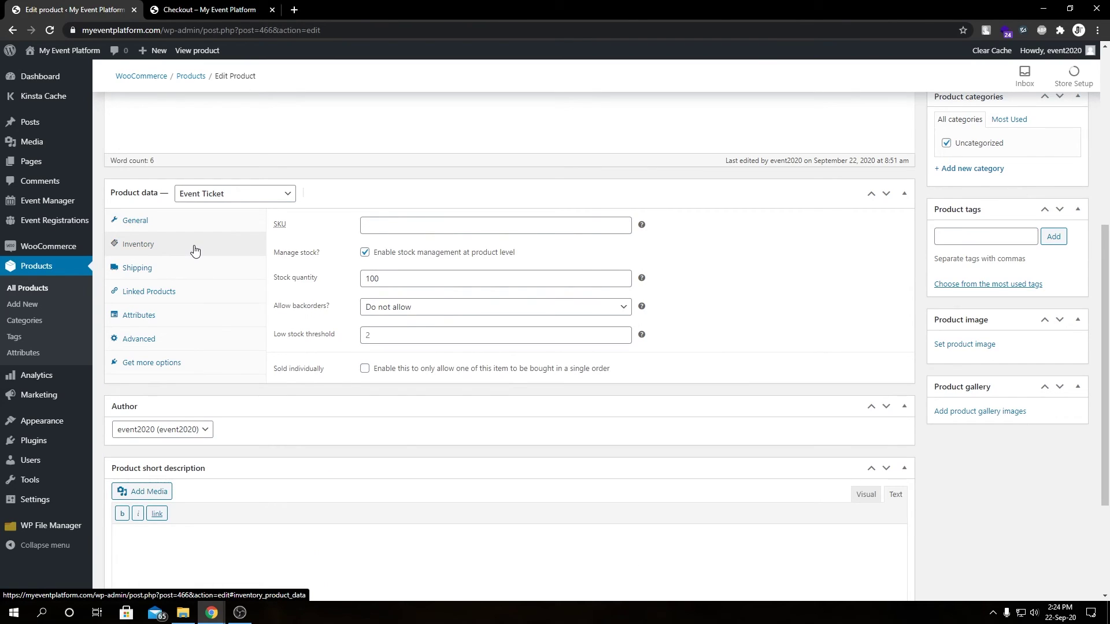